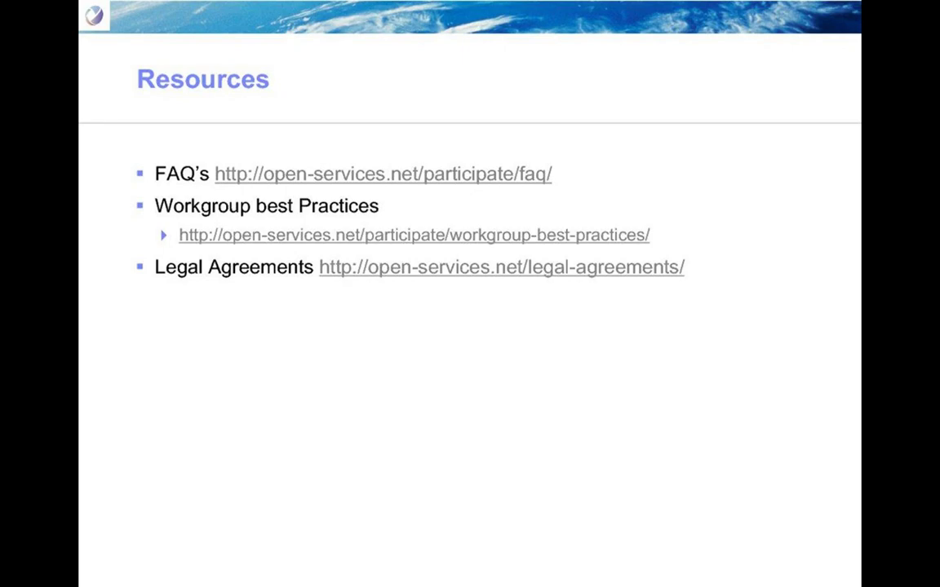
Step: Advance the presentation past the Questions slide to the Resources slide
key("Right")
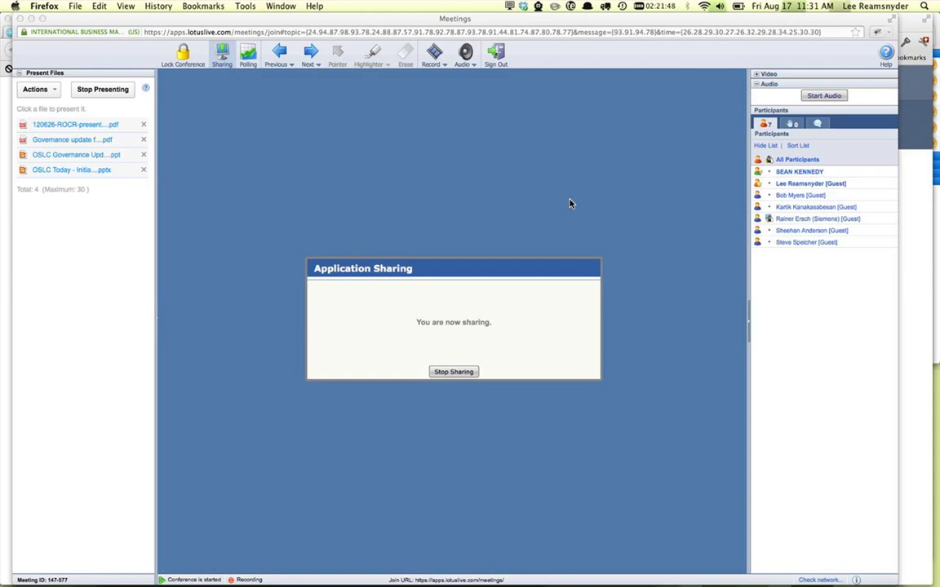
Step: Switch from the meeting window to Chrome showing the OSLC Participate page
key("super+Tab")
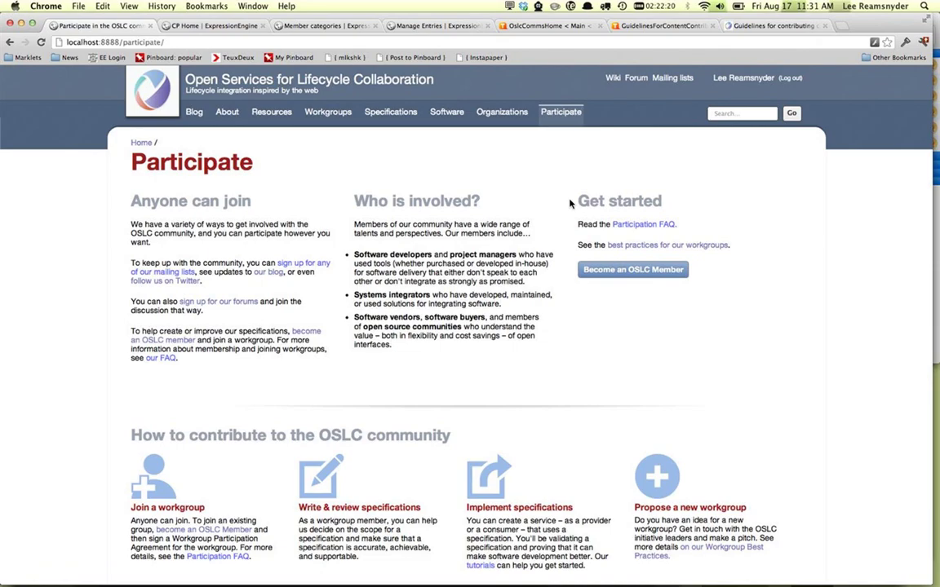
left_click(512, 114)
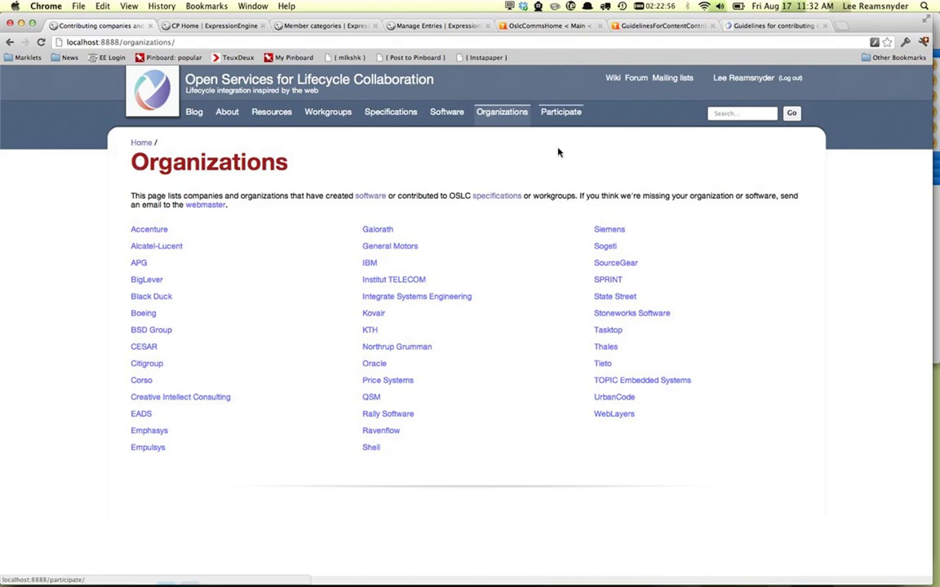
left_click(561, 113)
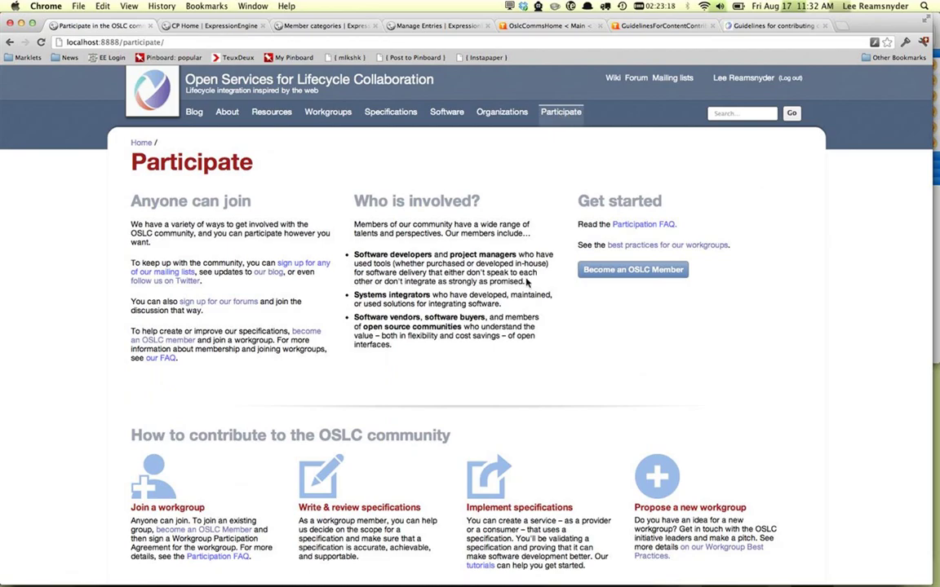
Step: Open the Participation FAQ and read through it to the bottom
left_click(632, 232)
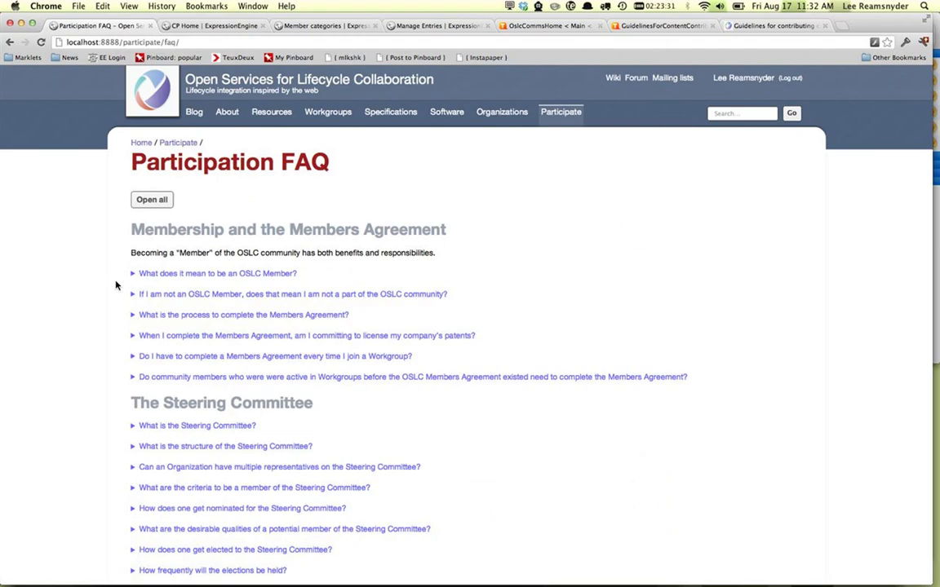
scroll(80, 277, "down", 3)
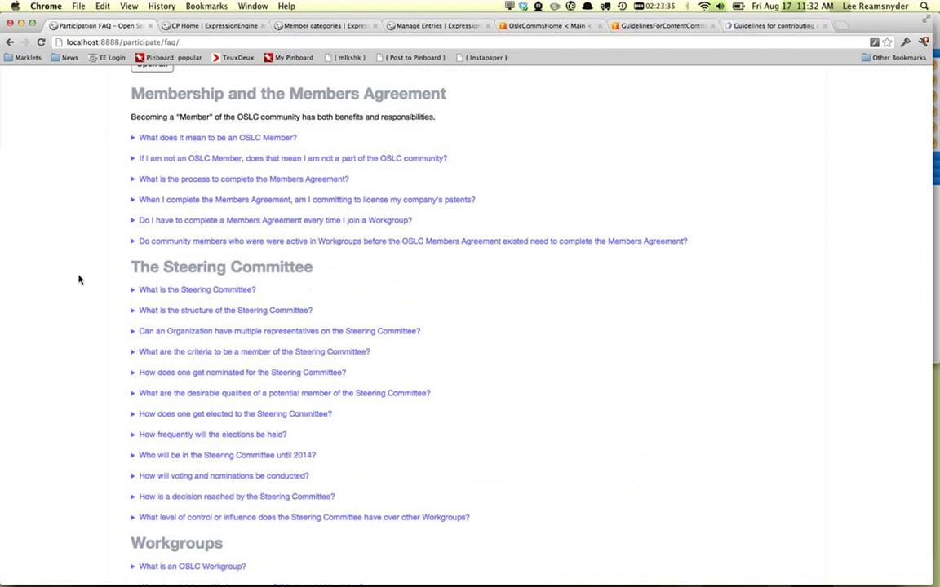
scroll(80, 280, "down", 1)
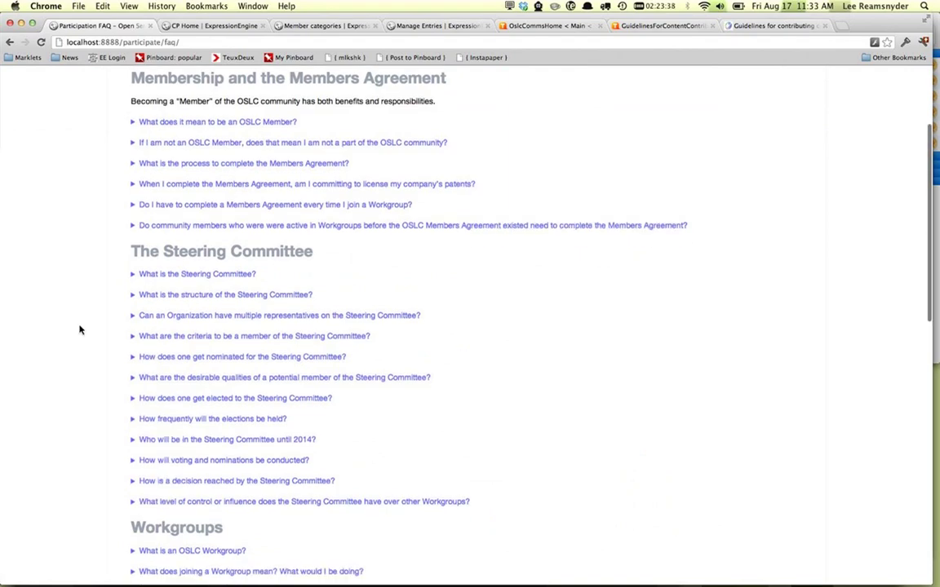
scroll(80, 330, "down", 6)
scroll(79, 330, "down", 1)
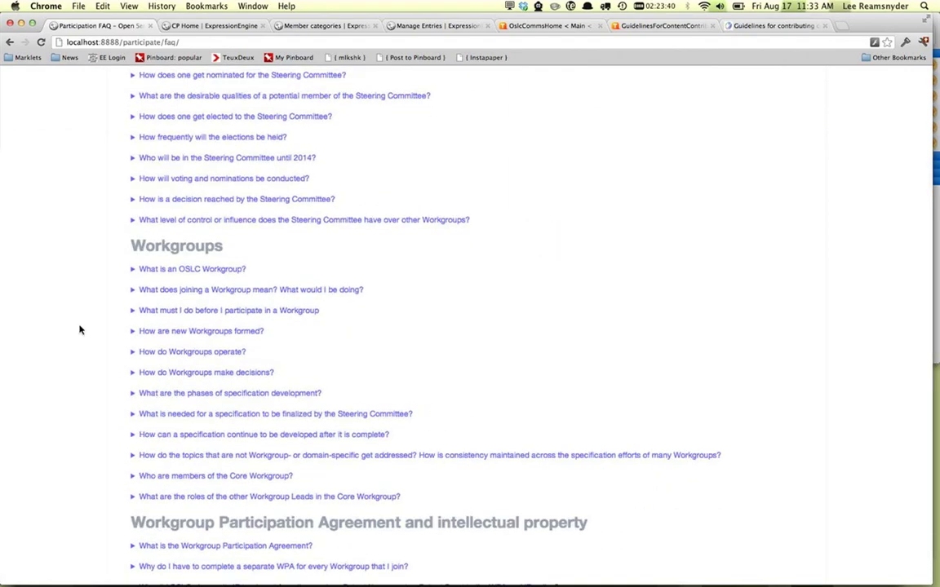
scroll(80, 329, "down", 2)
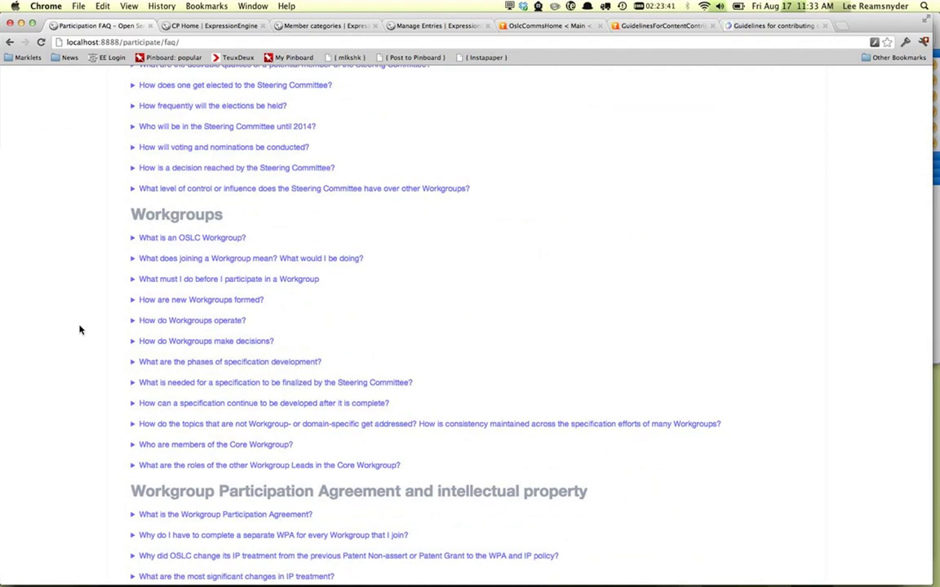
scroll(79, 329, "down", 7)
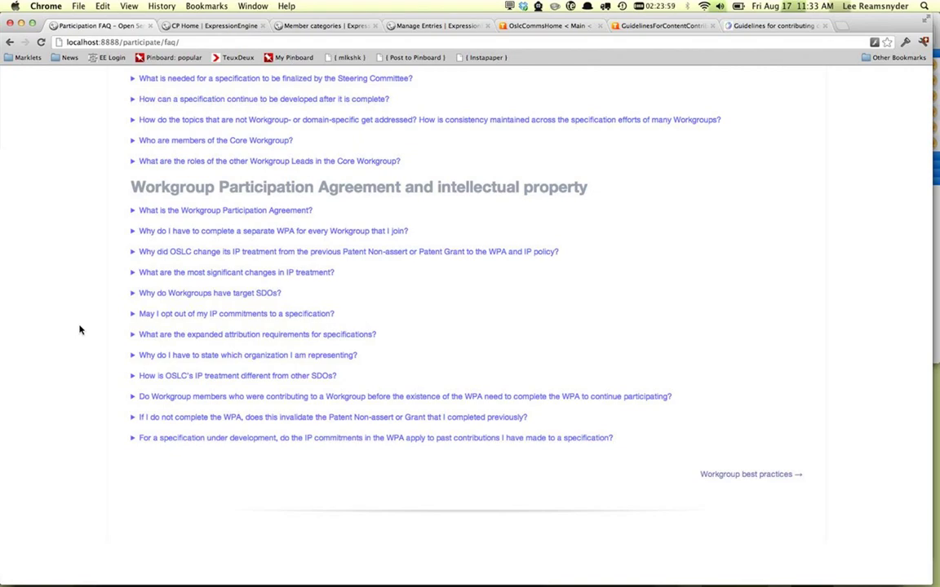
scroll(80, 329, "up", 15)
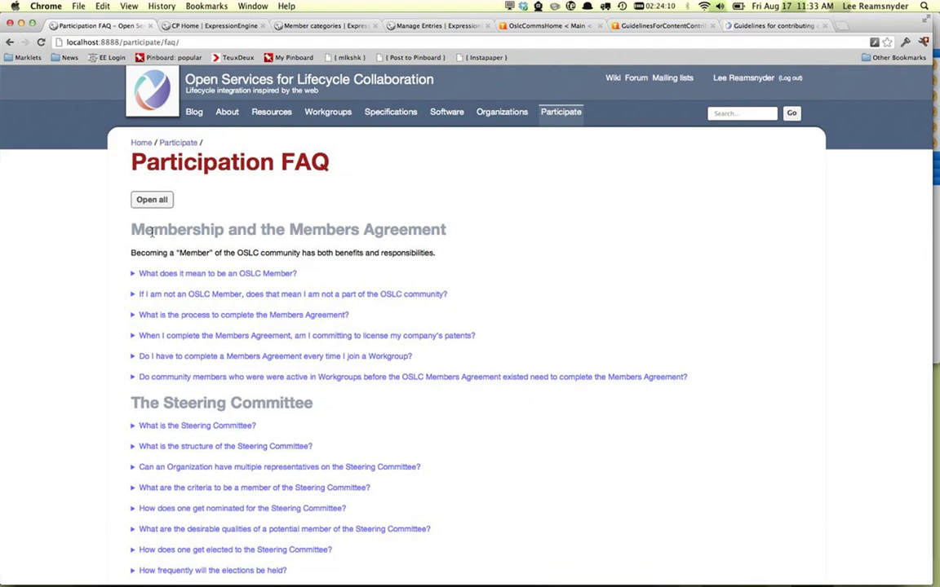
scroll(507, 325, "down", 15)
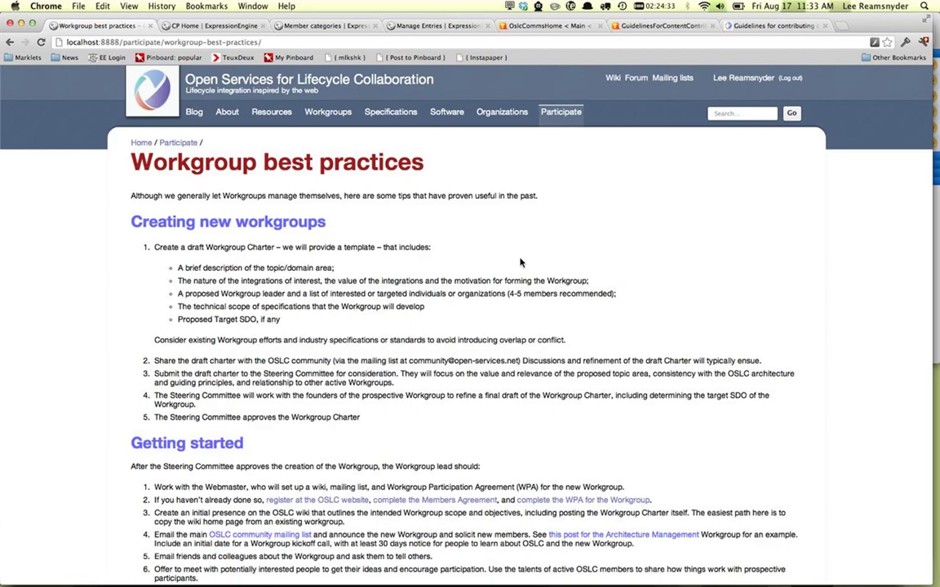
Step: Read down through the Workgroup best practices page
scroll(521, 263, "down", 3)
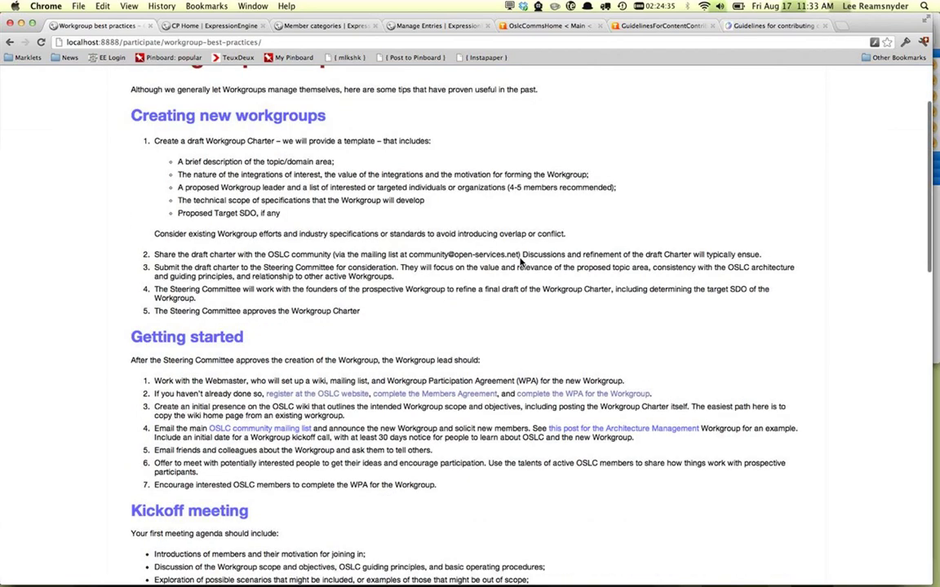
scroll(518, 259, "down", 2)
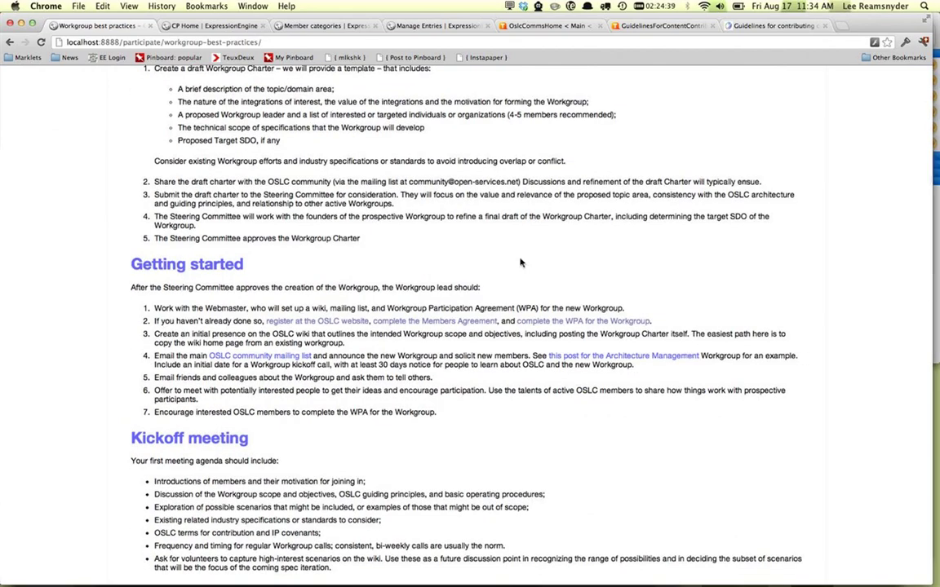
scroll(520, 263, "down", 2)
scroll(520, 253, "down", 4)
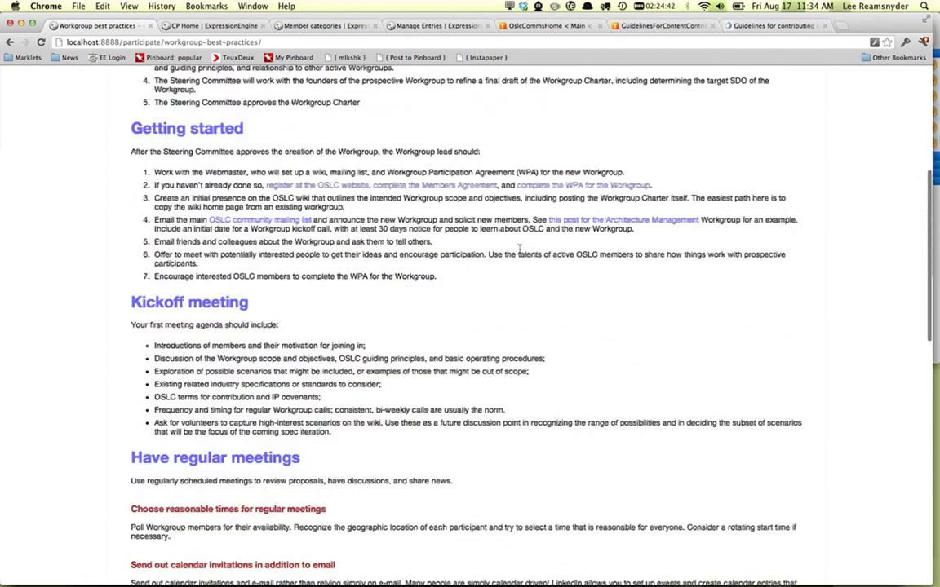
scroll(520, 253, "down", 2)
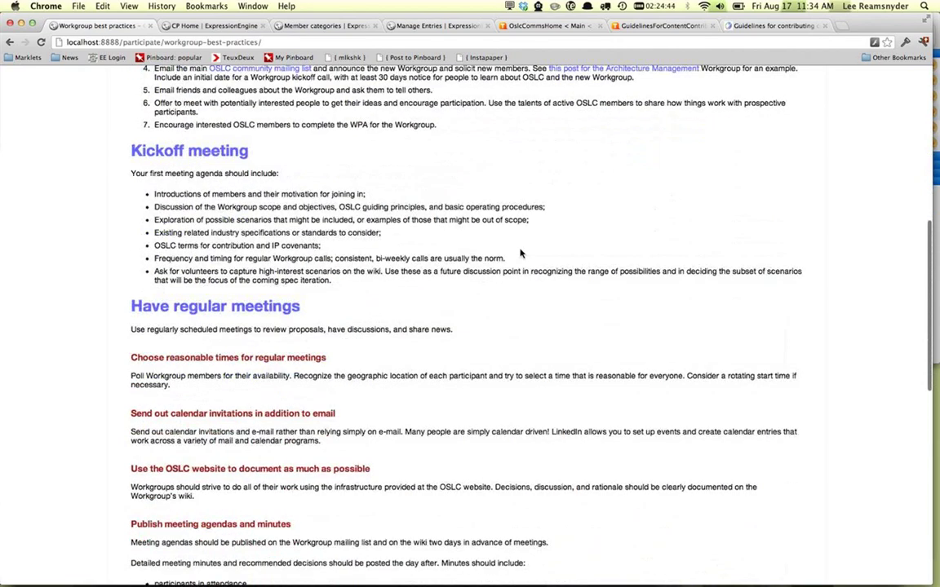
scroll(520, 253, "down", 4)
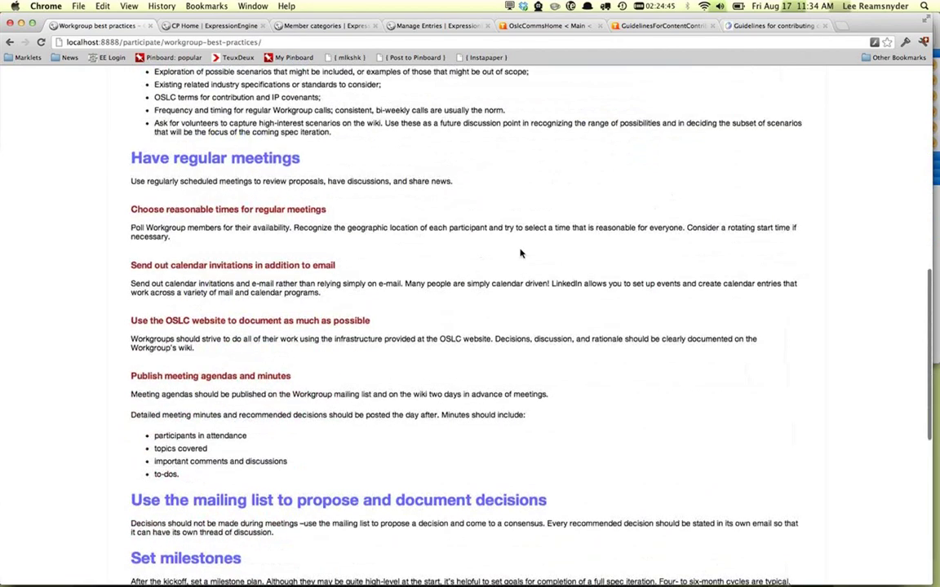
scroll(519, 253, "down", 2)
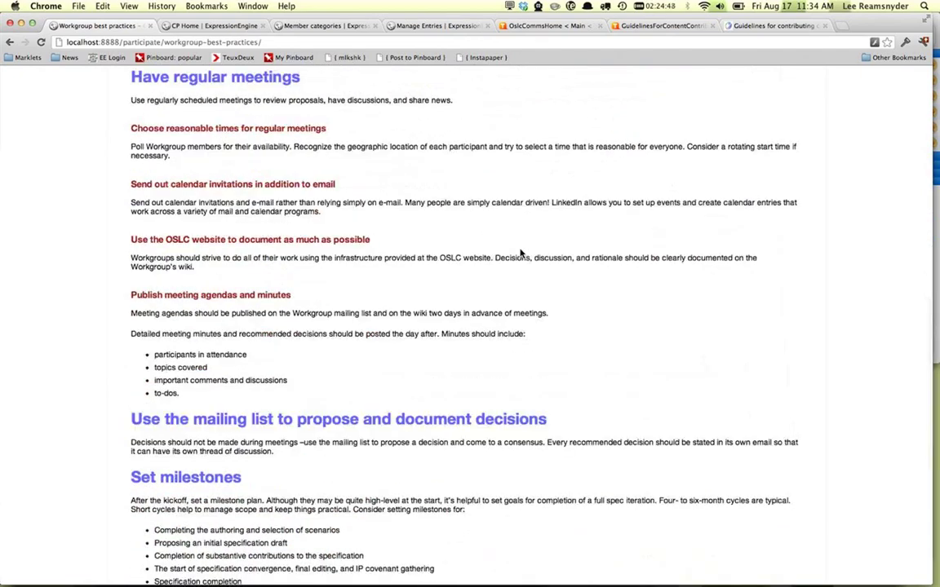
scroll(519, 249, "down", 2)
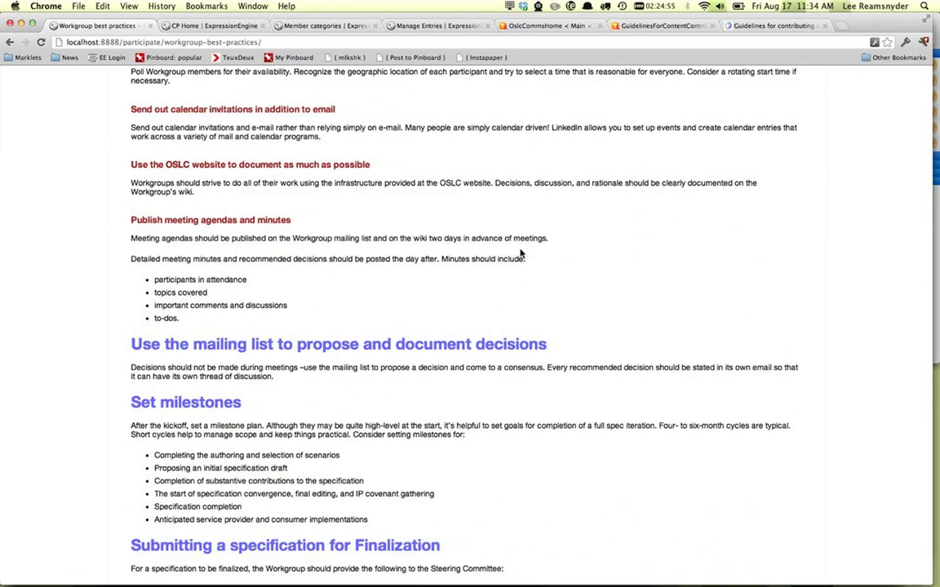
scroll(519, 254, "down", 6)
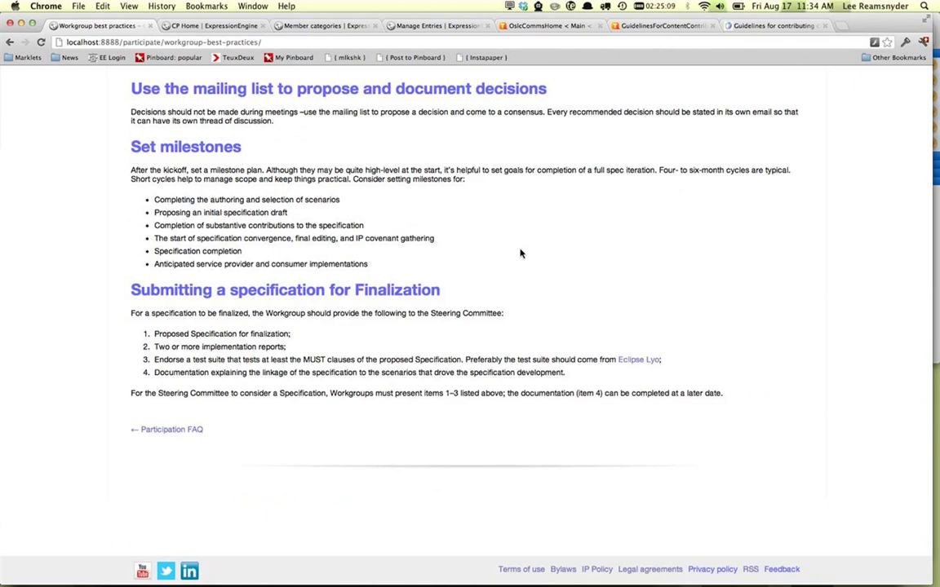
Step: Return to the top and the Participate page, then choose Become an OSLC Member
scroll(521, 253, "up", 1)
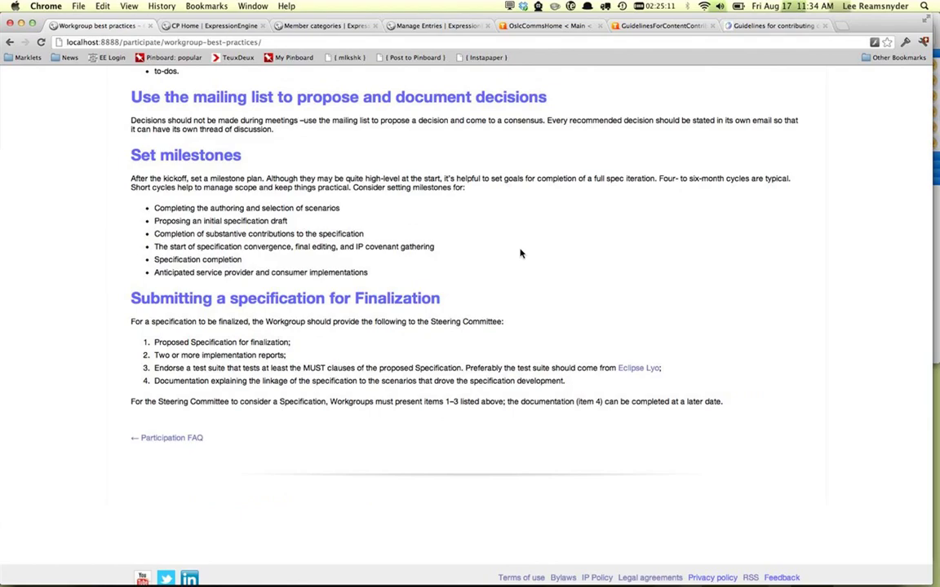
scroll(521, 254, "up", 15)
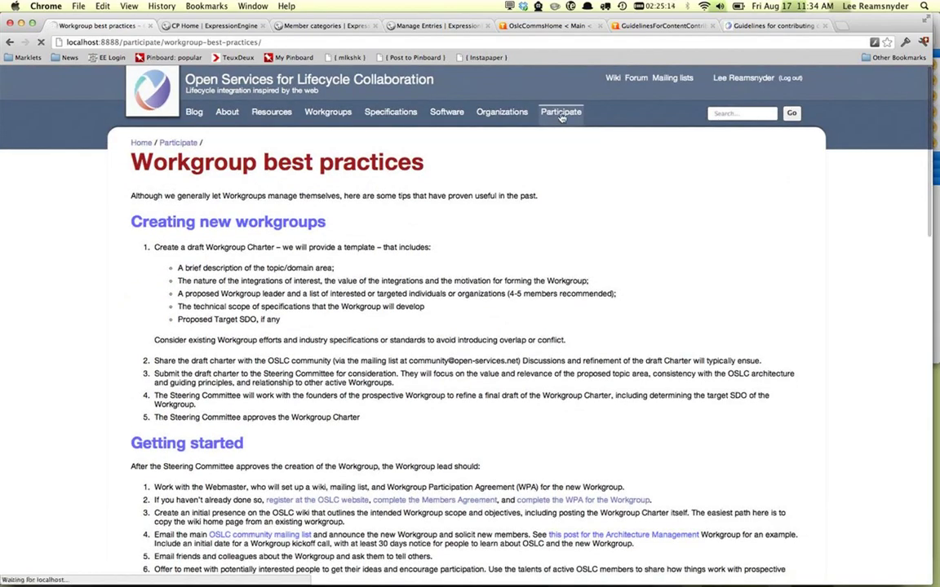
left_click(562, 114)
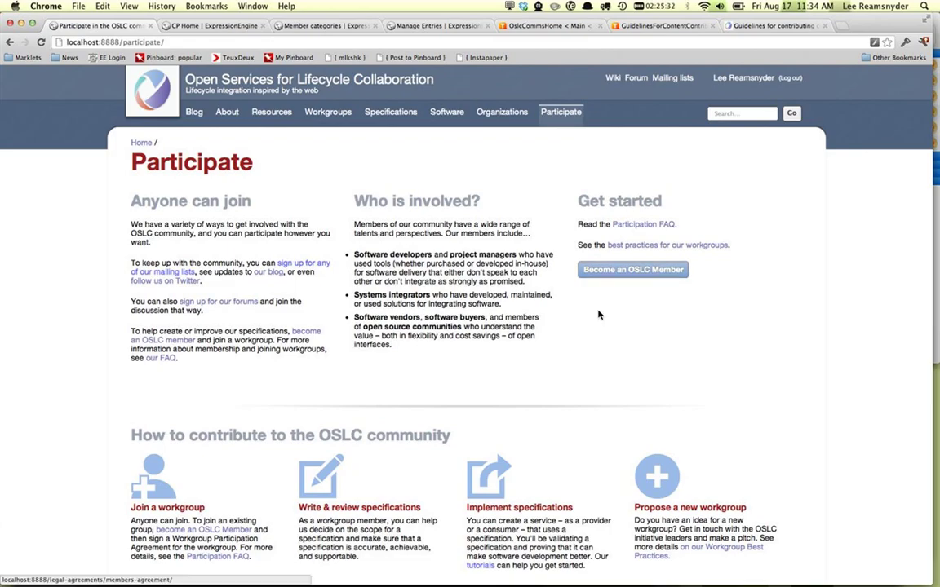
left_click(614, 269)
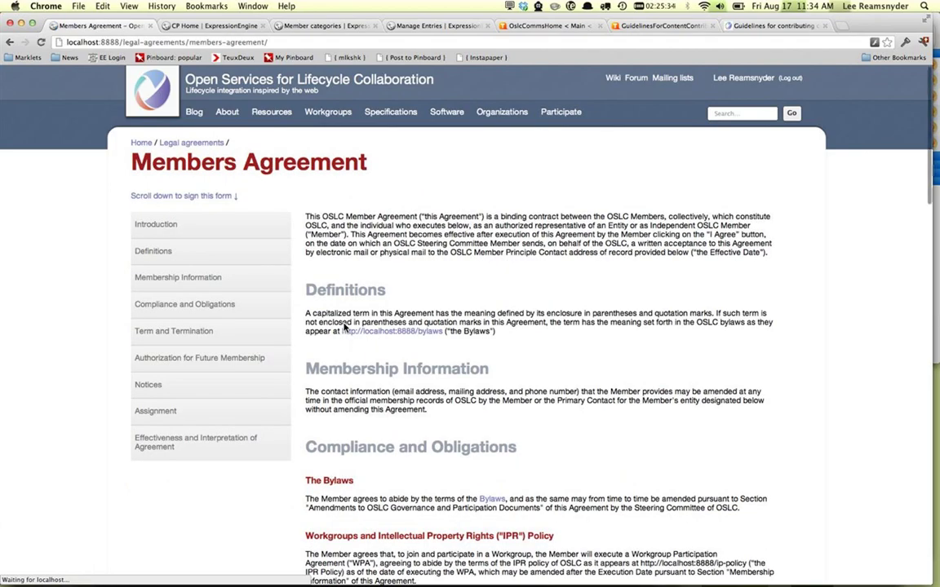
Step: Go to the Legal agreements overview and start signing the Members Agreement
left_click(179, 144)
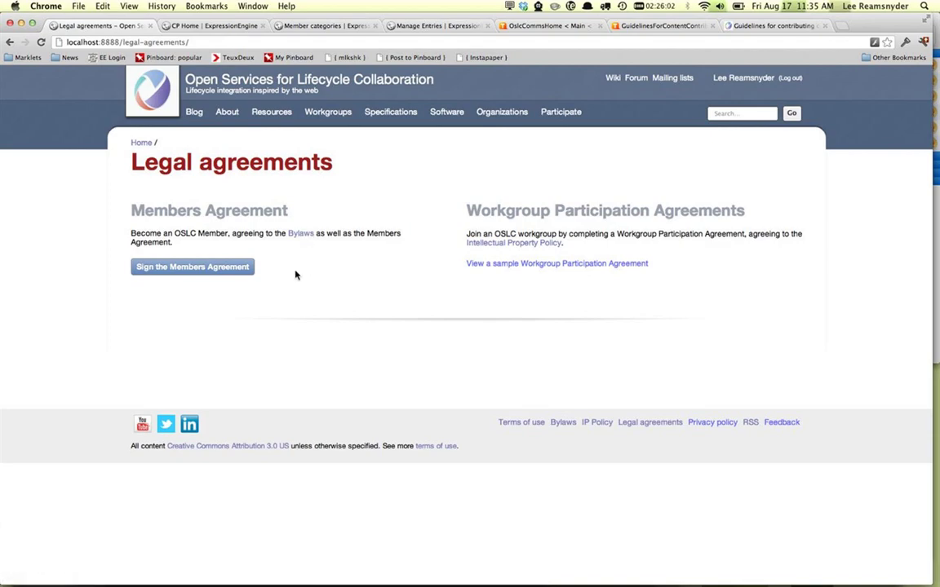
left_click(210, 272)
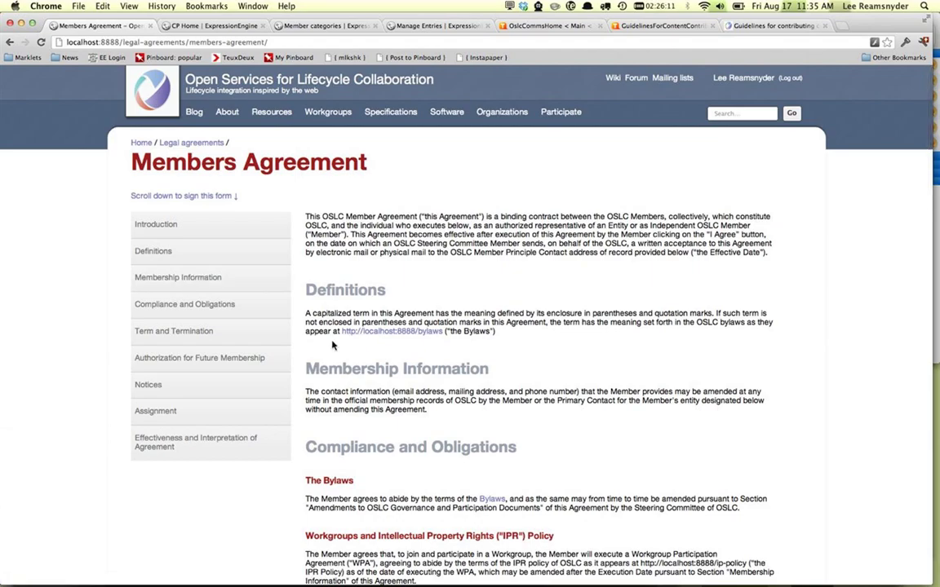
scroll(332, 345, "down", 1)
scroll(221, 373, "down", 10)
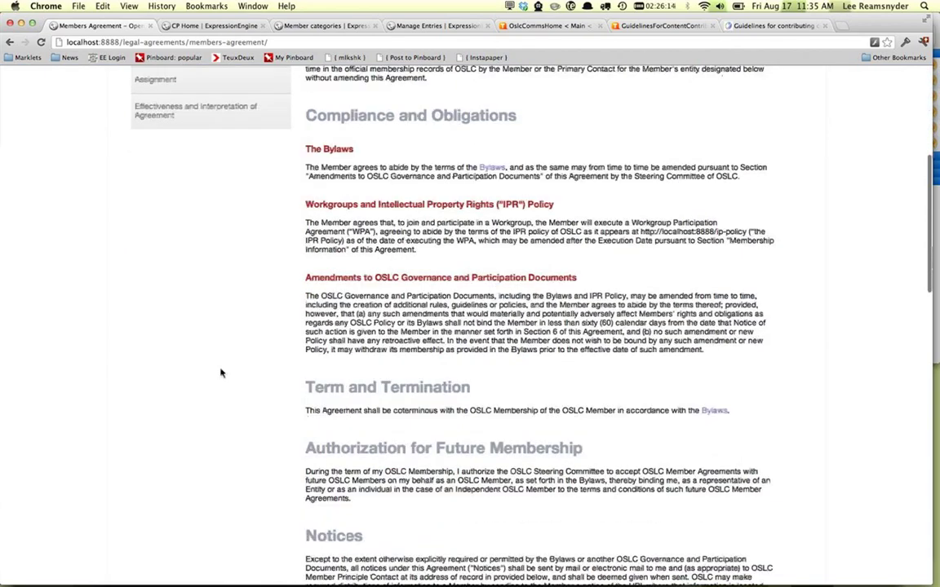
scroll(220, 373, "down", 3)
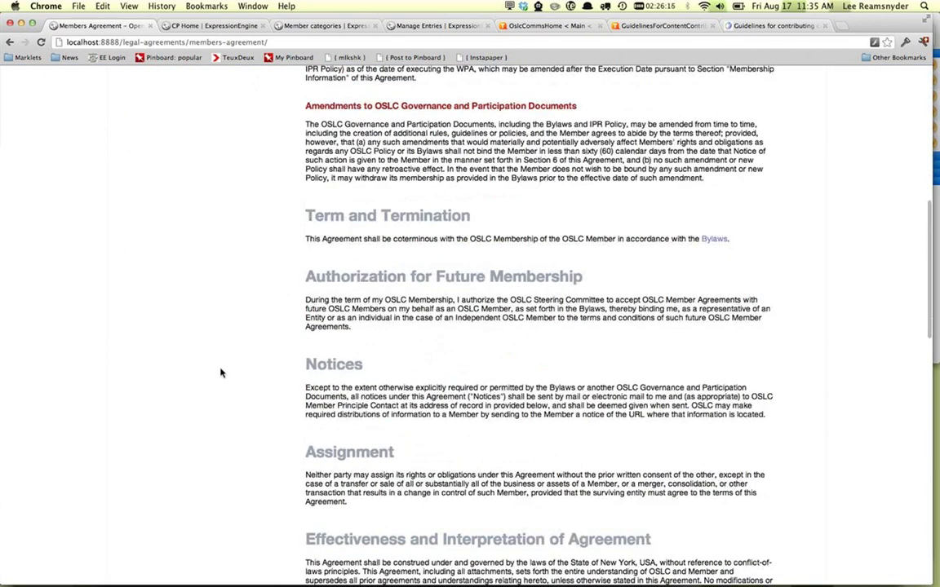
scroll(221, 373, "up", 5)
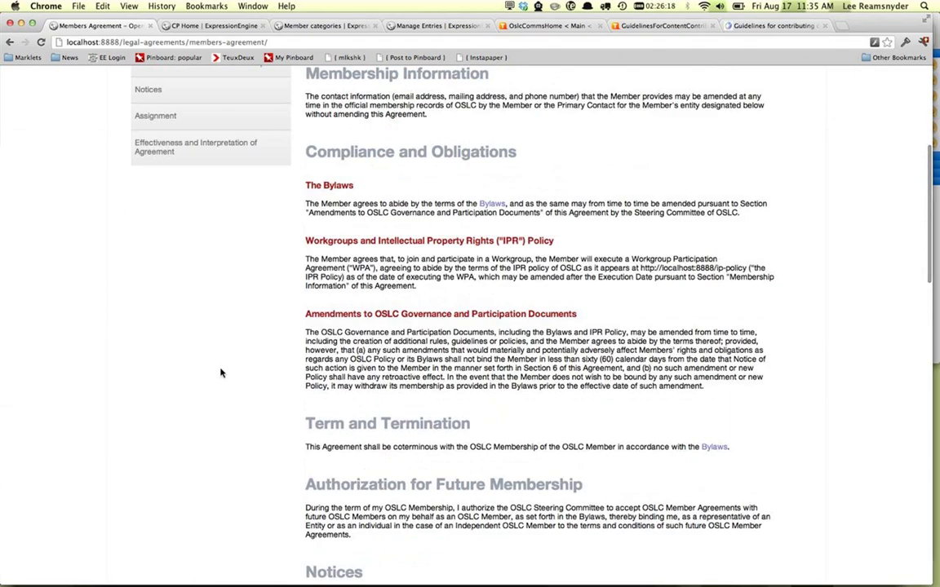
scroll(220, 373, "up", 5)
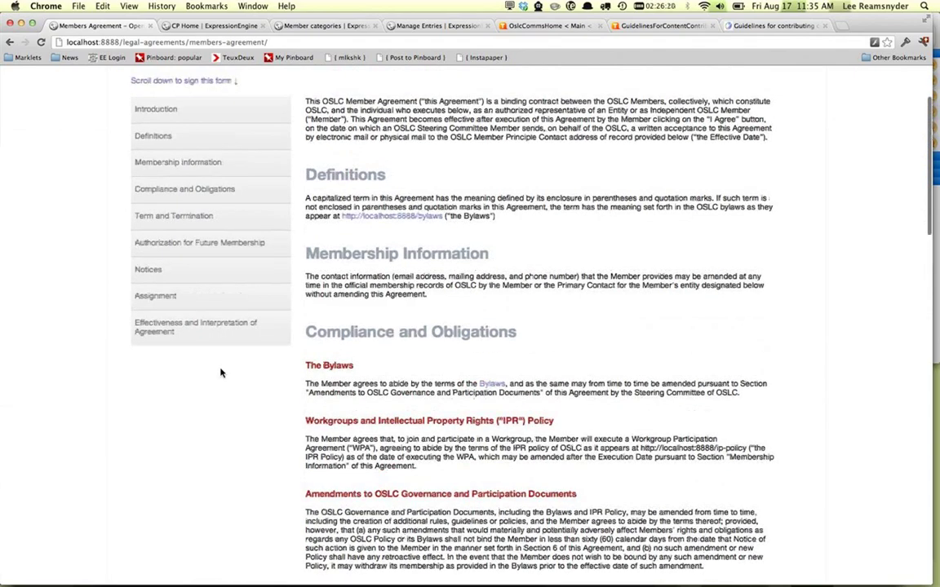
scroll(345, 375, "up", 1)
scroll(344, 377, "down", 7)
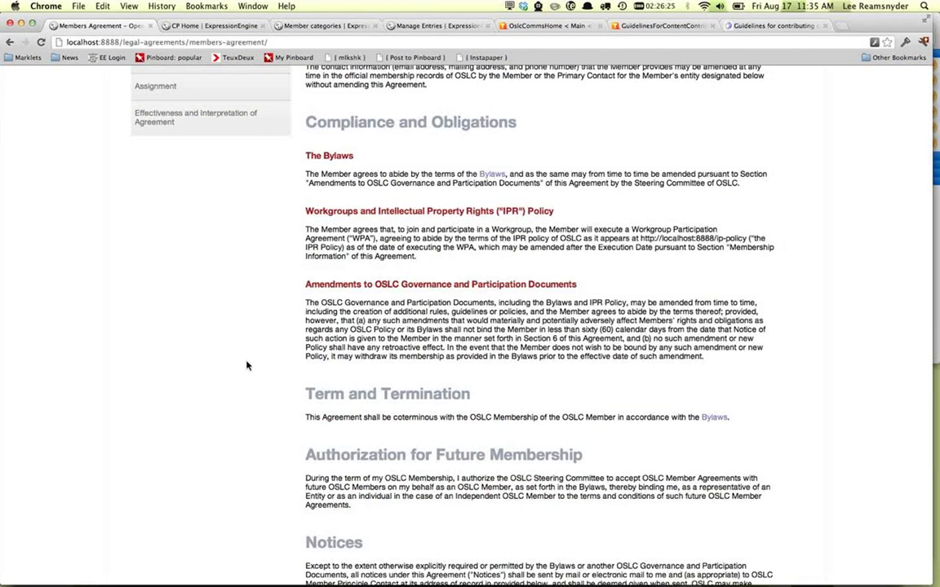
scroll(247, 366, "down", 5)
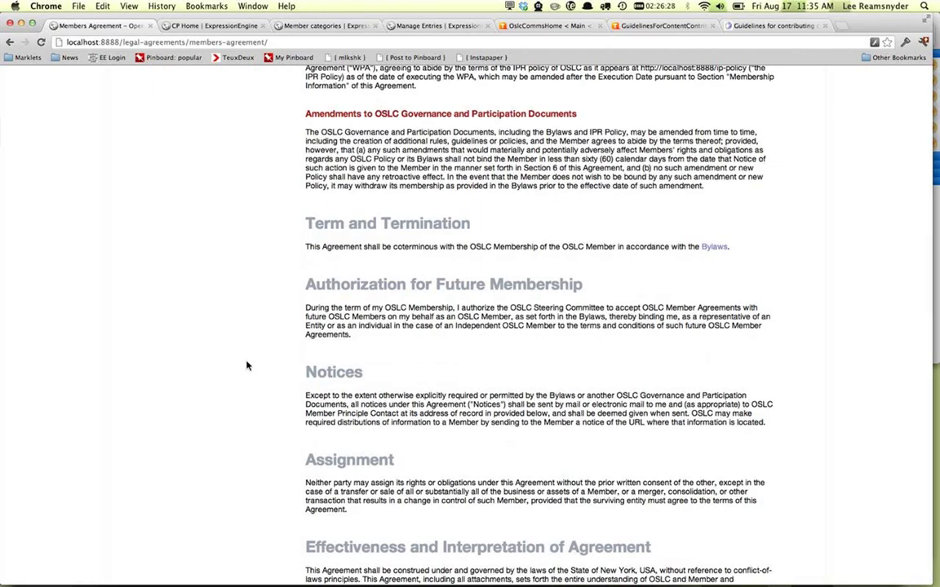
scroll(246, 365, "down", 3)
scroll(246, 365, "down", 3)
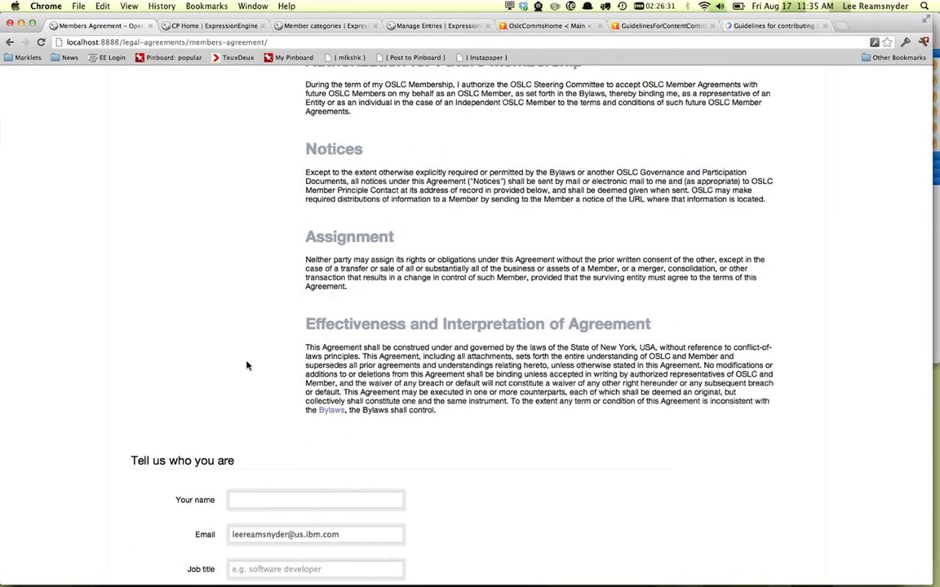
scroll(247, 365, "up", 8)
scroll(246, 366, "down", 15)
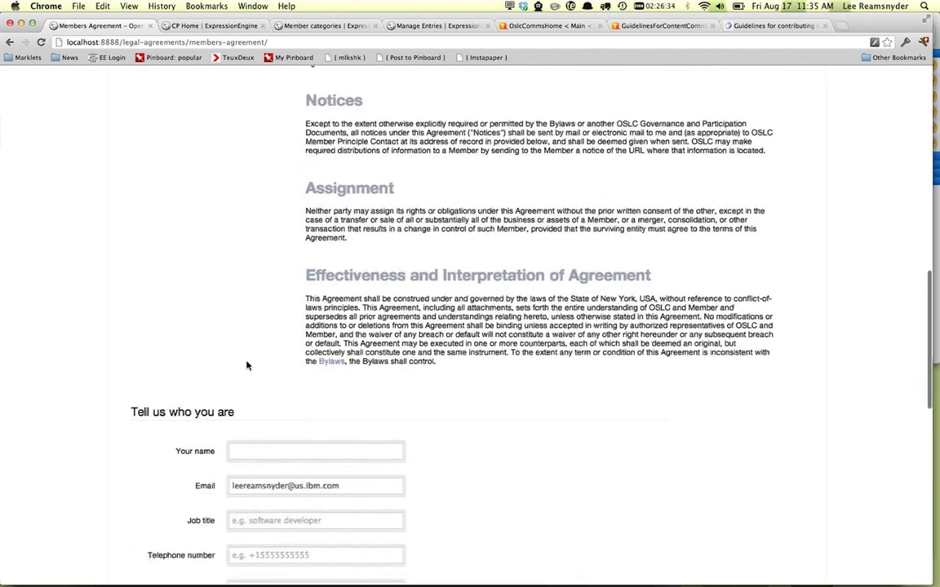
scroll(246, 365, "down", 2)
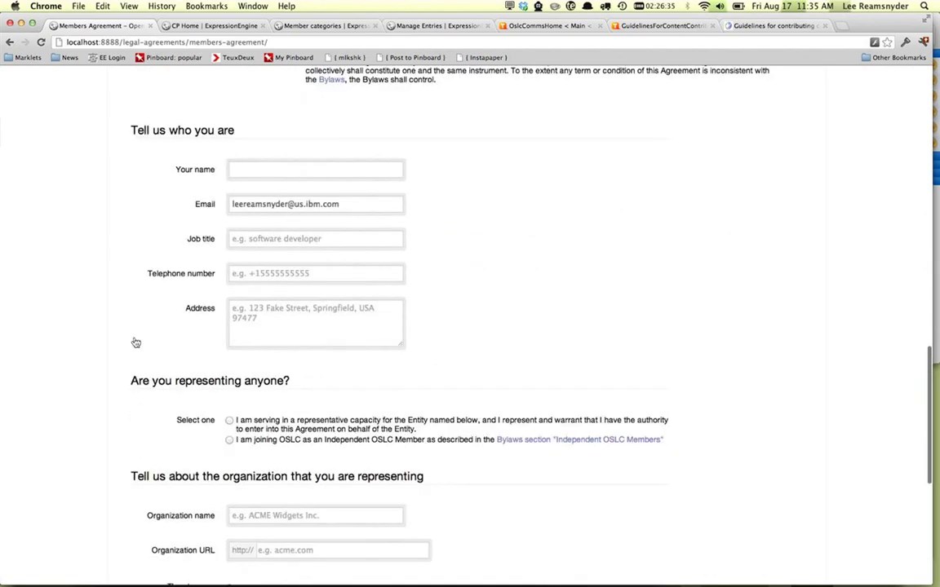
scroll(136, 343, "down", 1)
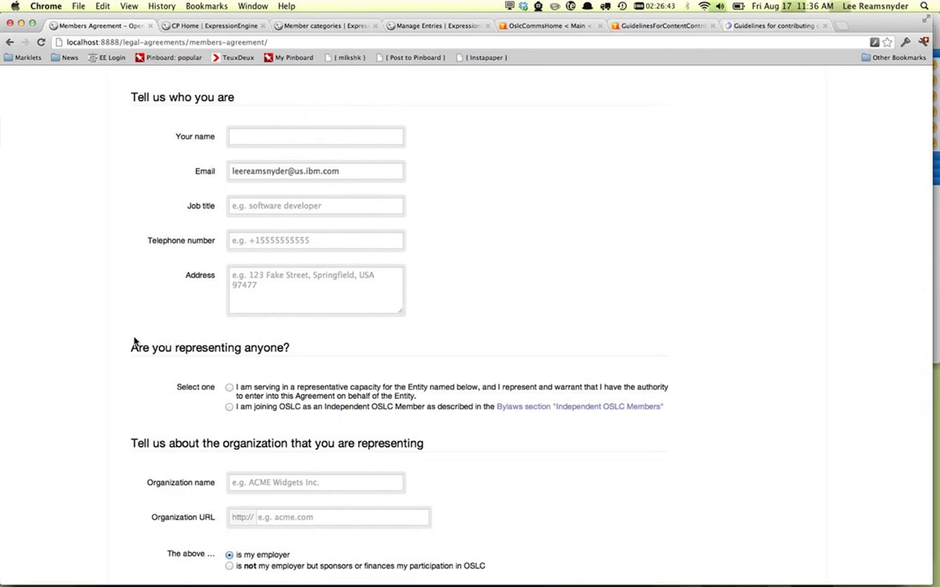
Step: Enter the signer's full name and the job title 'Web developer'
left_click(296, 135)
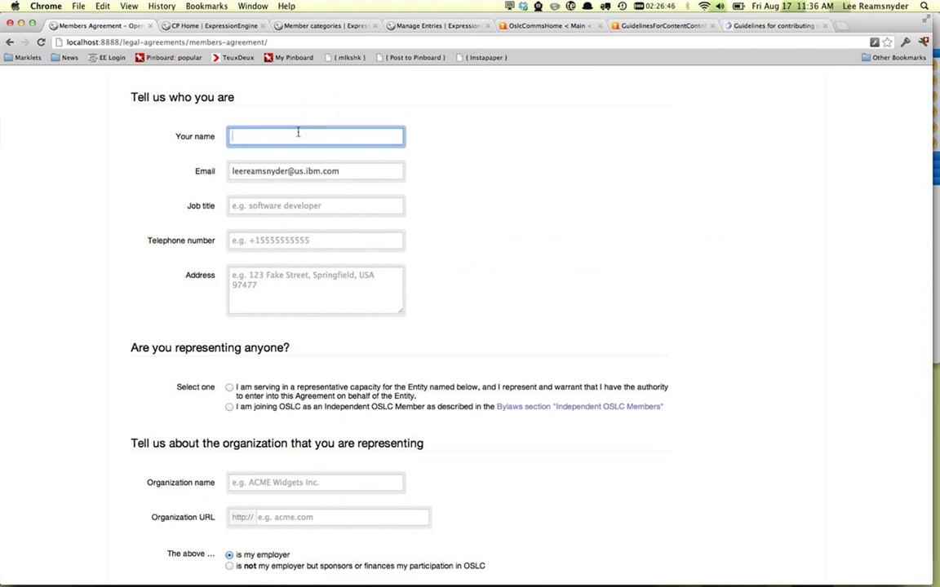
key("Tab")
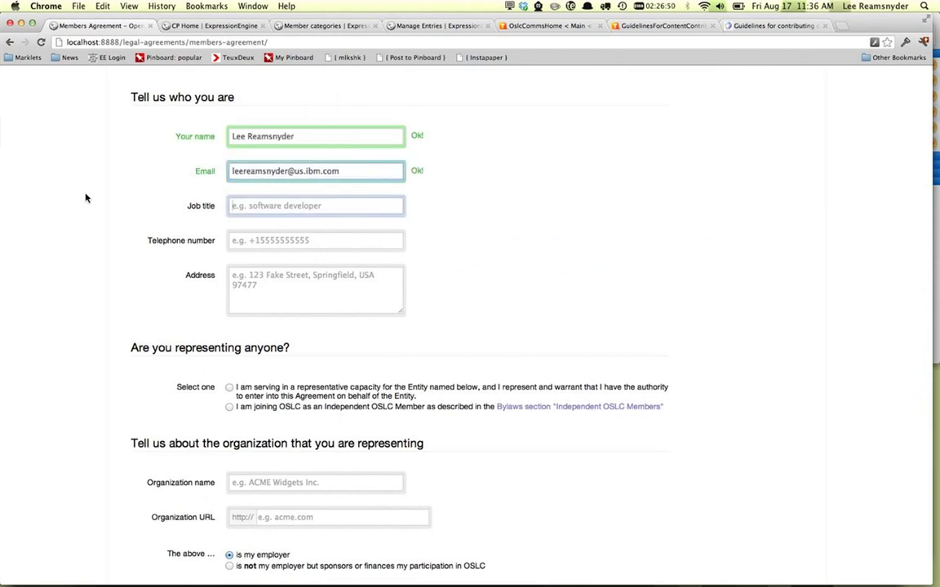
key("Tab")
type("Web devel")
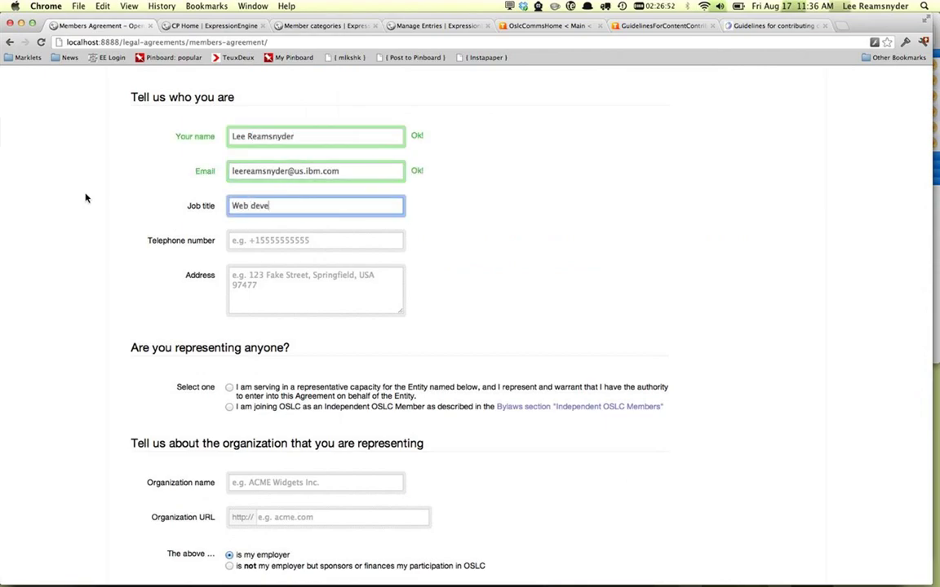
key("BackSpace")
key("BackSpace")
type("eloper")
Step: Fill in the signer's telephone number and street address
key("Tab")
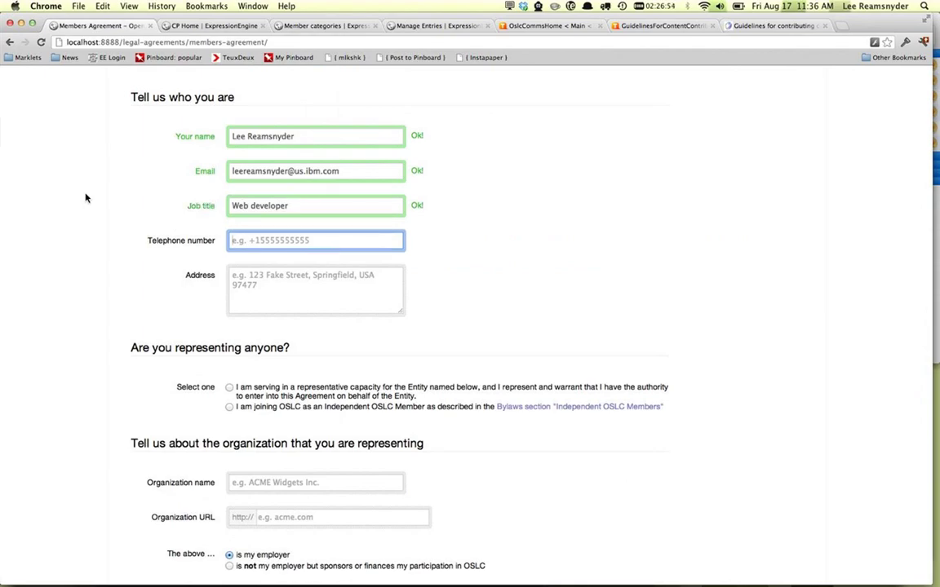
key("Tab")
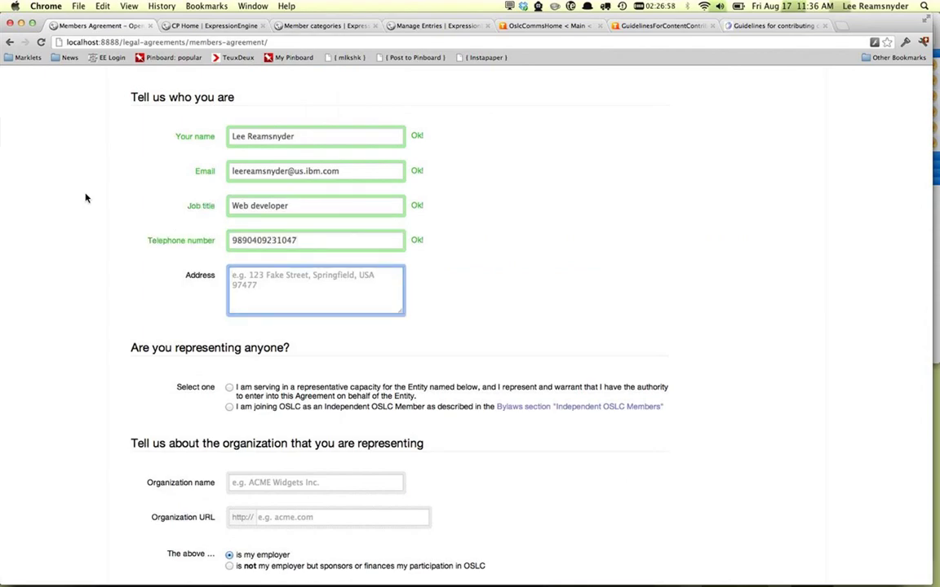
type("123 Fake St.")
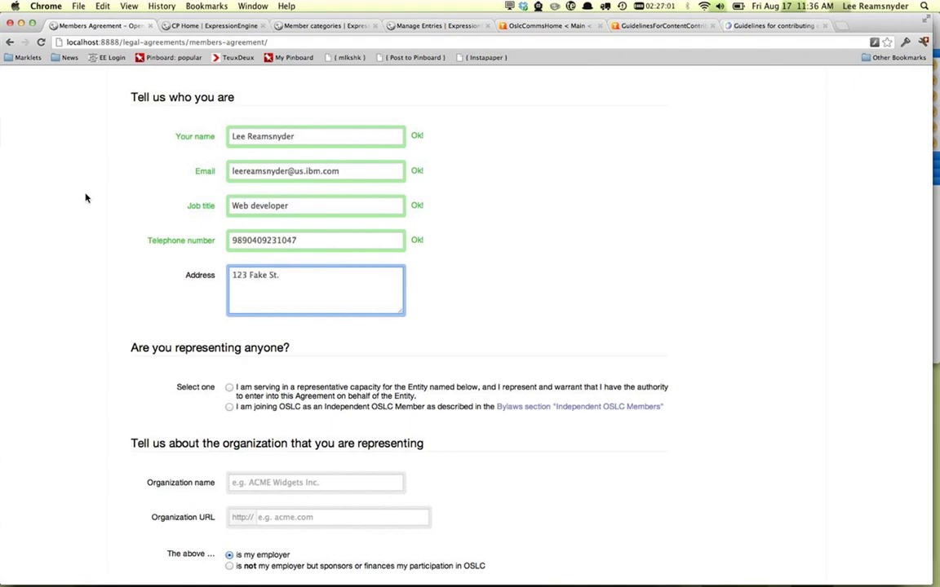
scroll(85, 202, "down", 5)
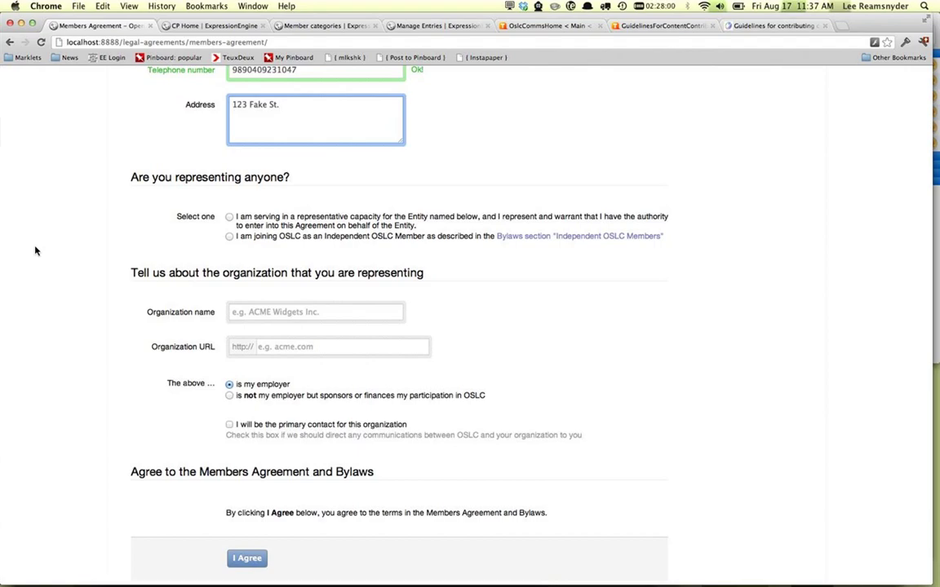
Step: Declare signing for an organization, entering IBM with URL ibm.com
left_click(291, 222)
left_click(291, 222)
left_click(233, 315)
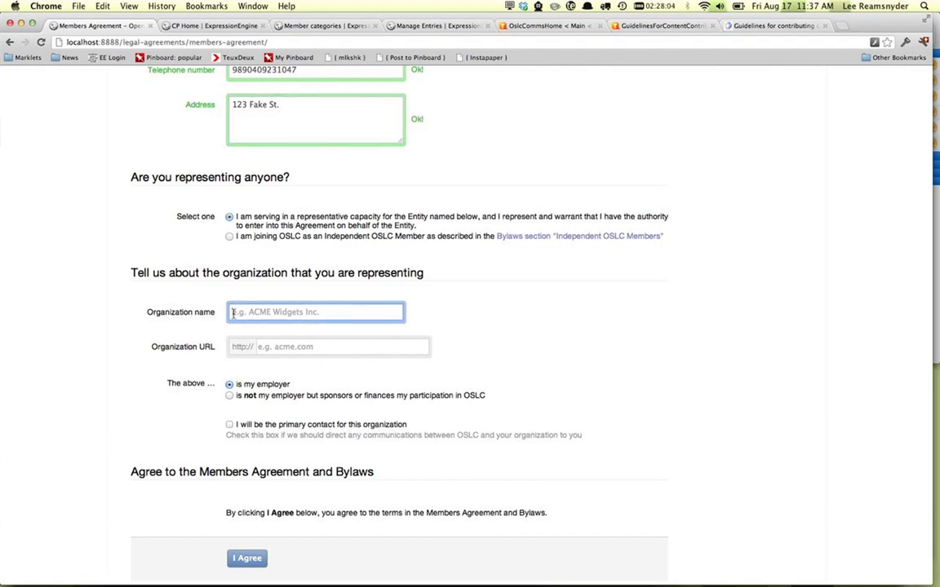
type("IBM")
key("Tab")
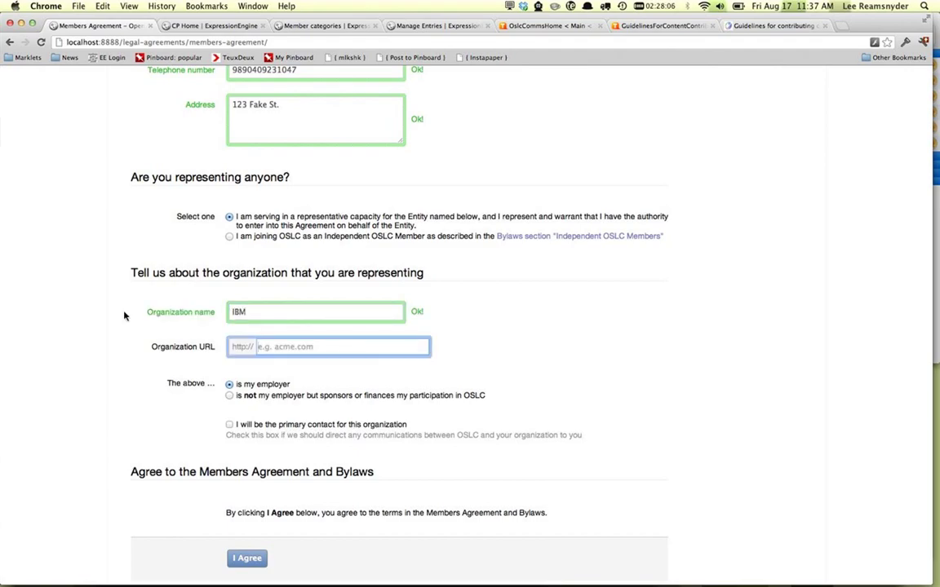
type("ibm.com")
scroll(155, 371, "down", 1)
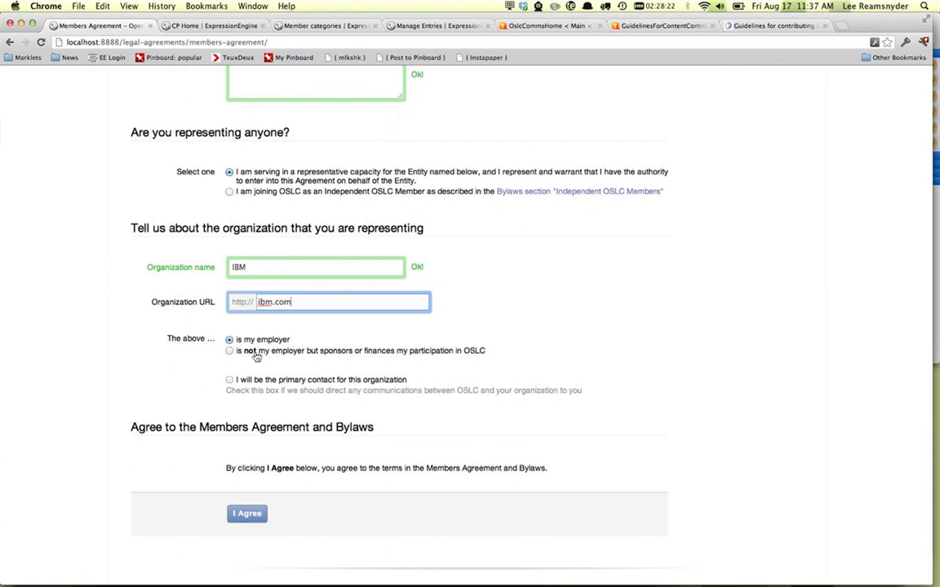
left_click(207, 394)
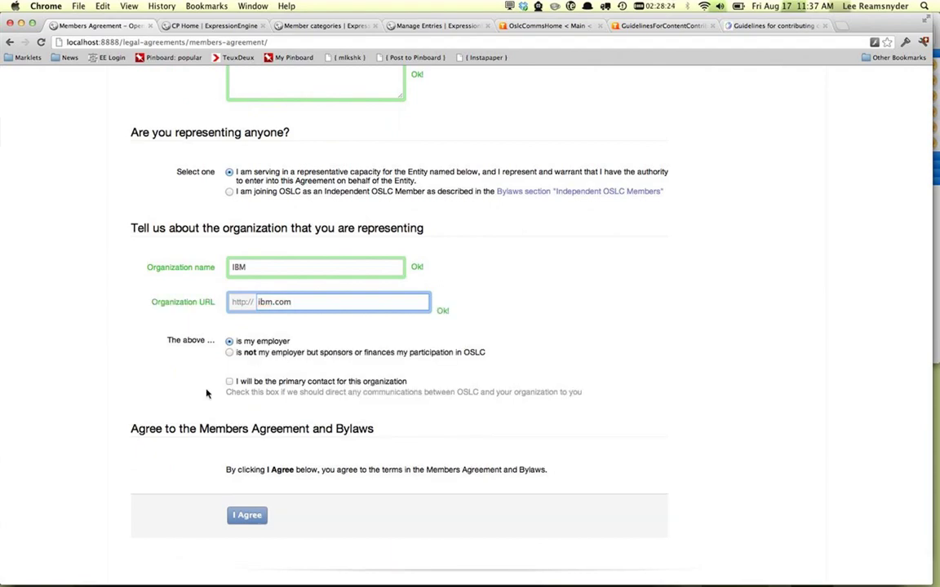
scroll(168, 379, "up", 2)
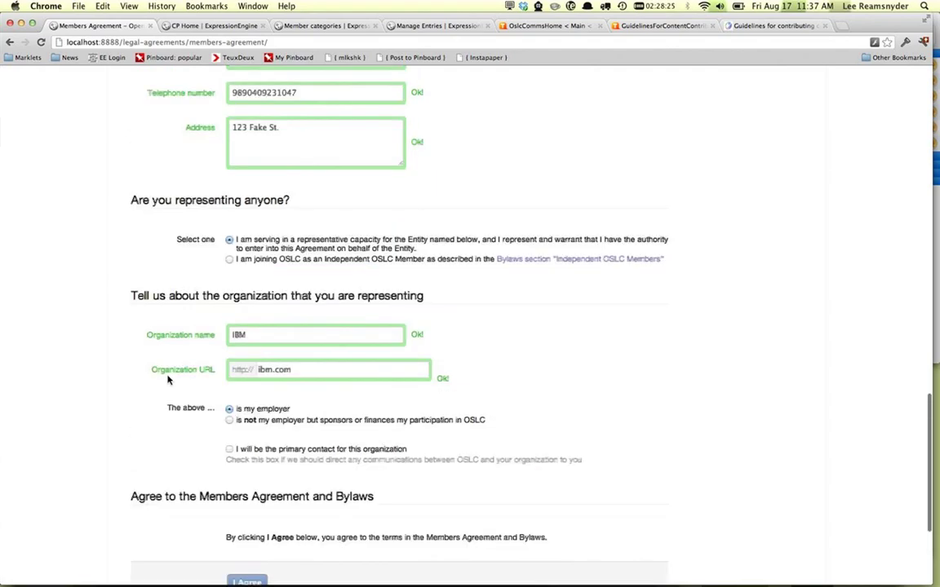
scroll(168, 379, "down", 3)
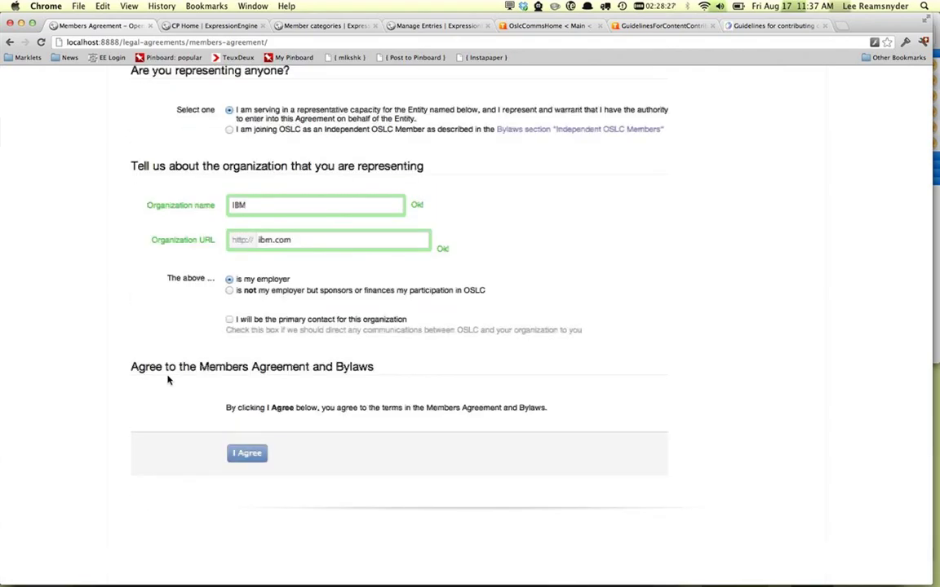
Step: Submit the signed Members Agreement and go to the Legal agreements list
left_click(261, 459)
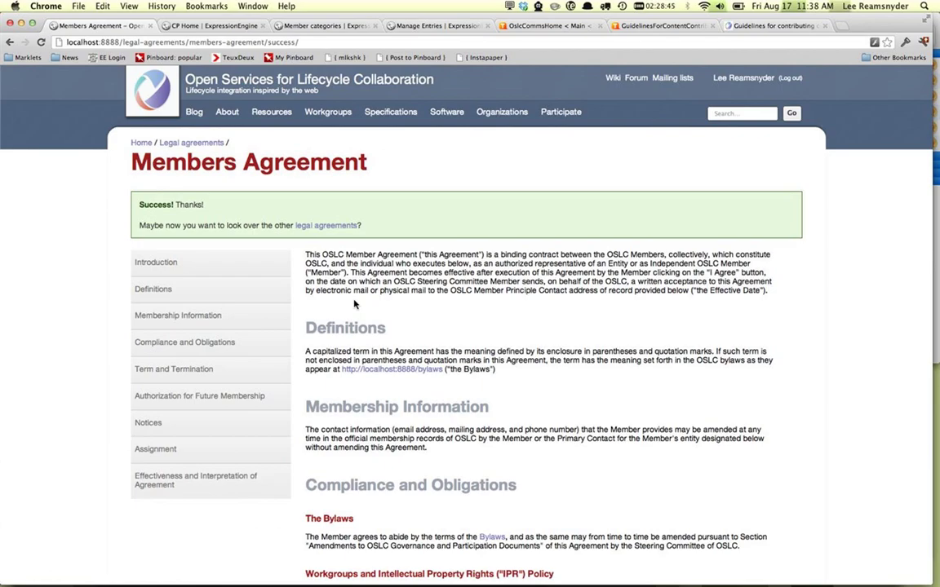
scroll(355, 305, "down", 2)
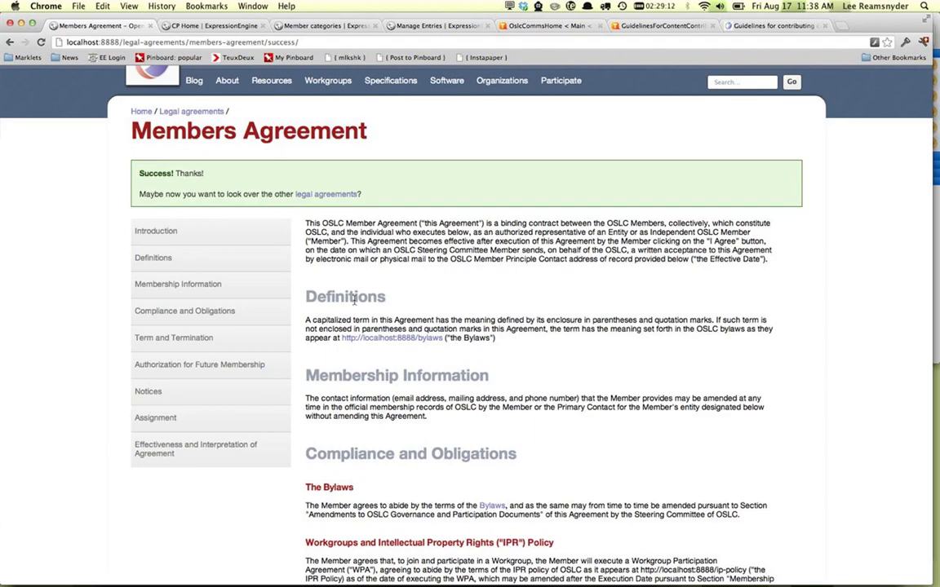
left_click(339, 195)
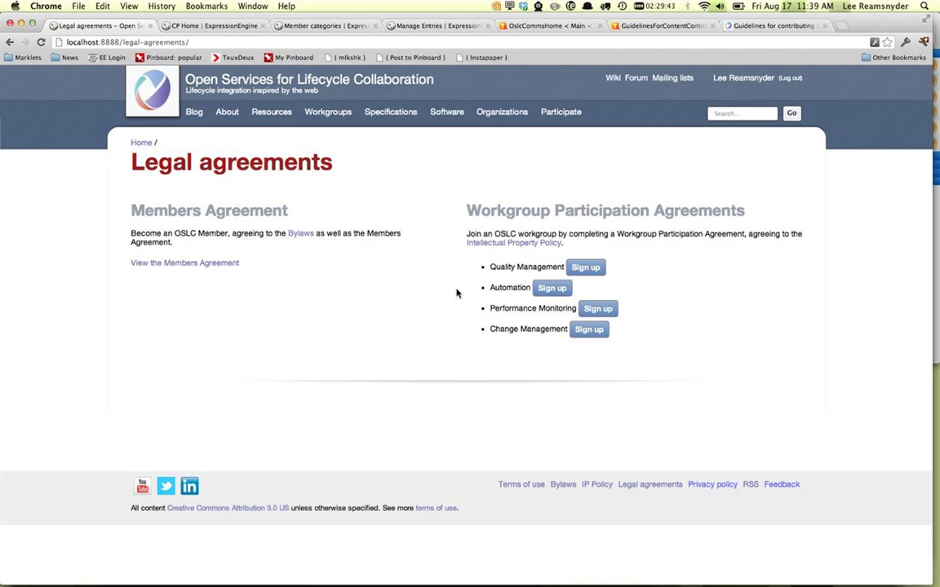
Step: Sign up for the Change Management workgroup from the Legal agreements page
left_click(597, 333)
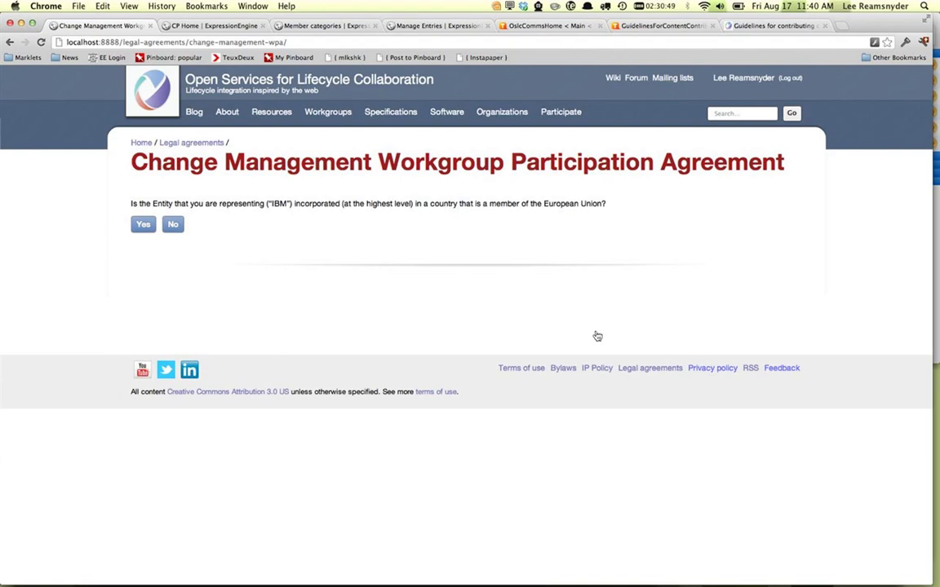
Step: Answer No to the EU incorporation question to reveal the full agreement
left_click(173, 231)
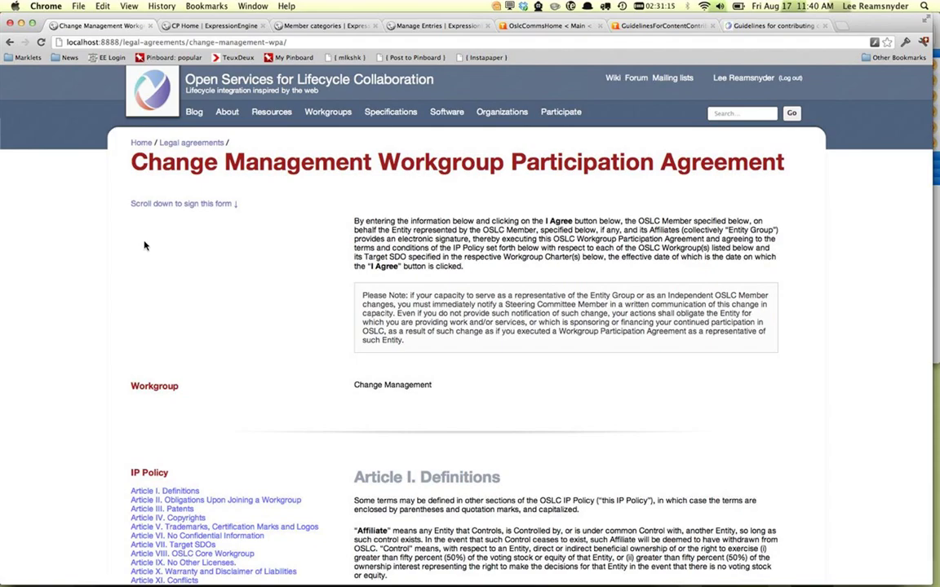
scroll(145, 245, "down", 20)
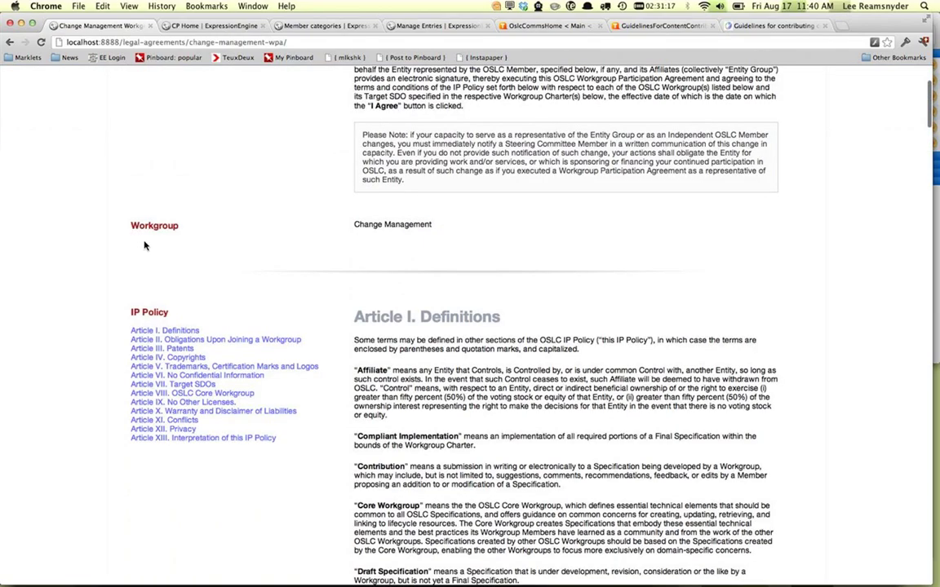
scroll(272, 276, "down", 4)
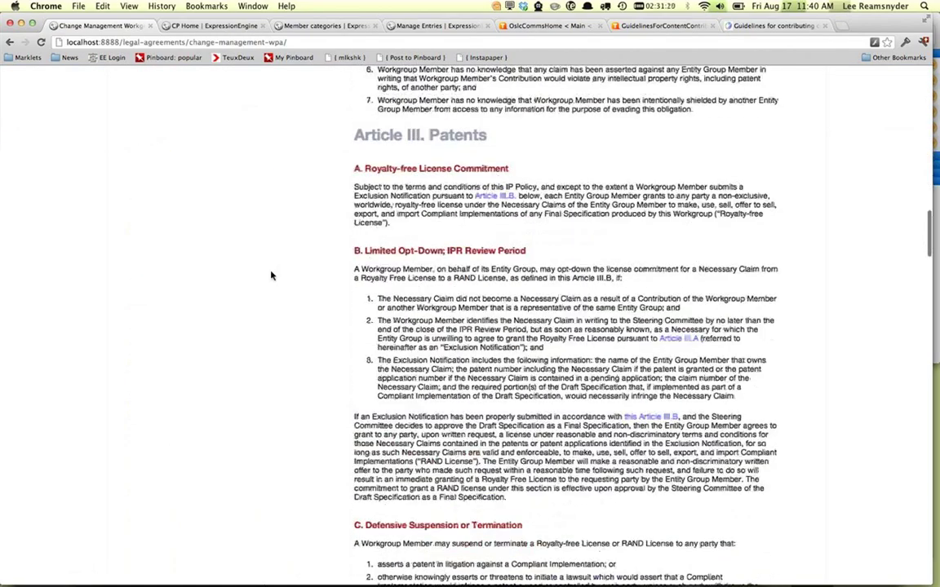
scroll(272, 276, "up", 15)
scroll(272, 276, "up", 4)
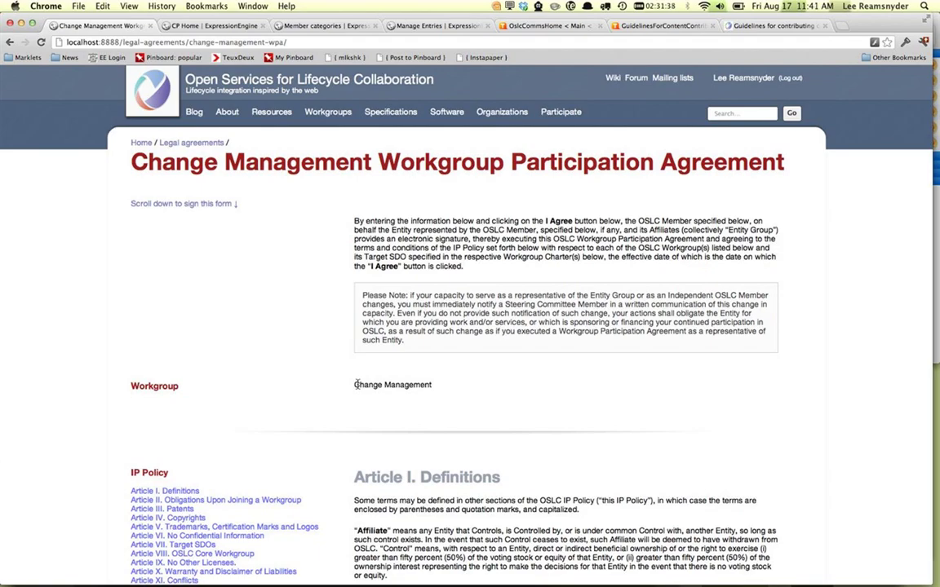
Step: Scroll through the IP Policy articles and the Change Management Charter
scroll(356, 384, "down", 3)
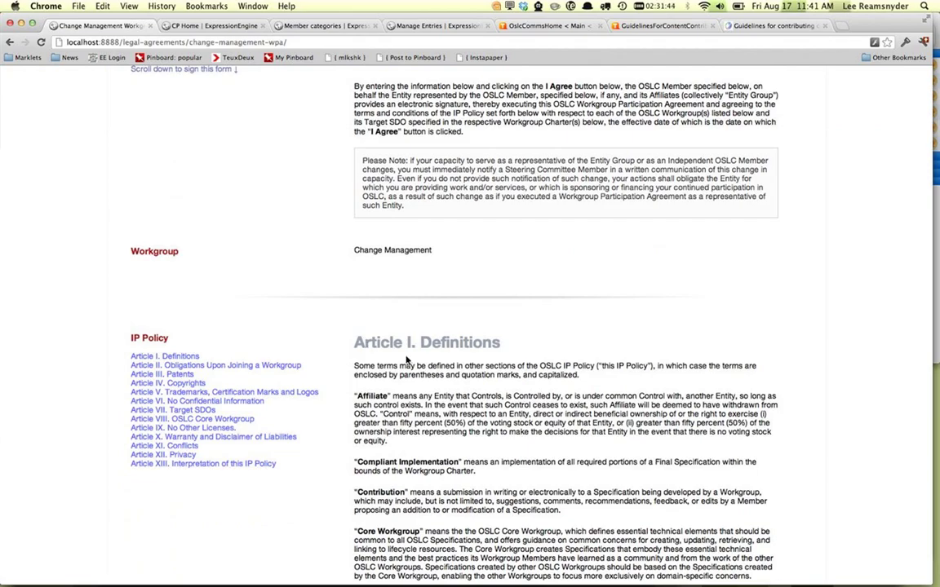
scroll(403, 363, "down", 3)
scroll(405, 360, "down", 5)
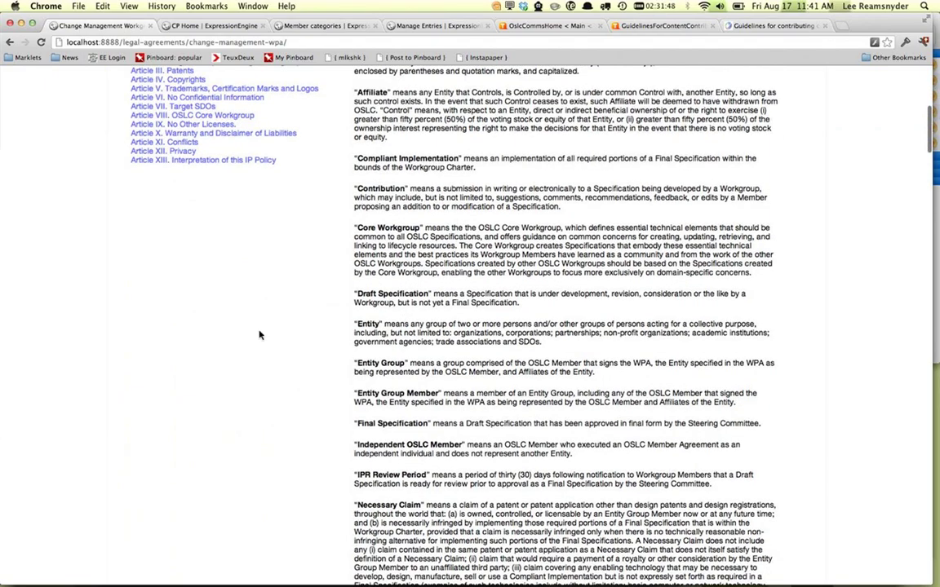
scroll(260, 333, "down", 10)
scroll(259, 335, "down", 15)
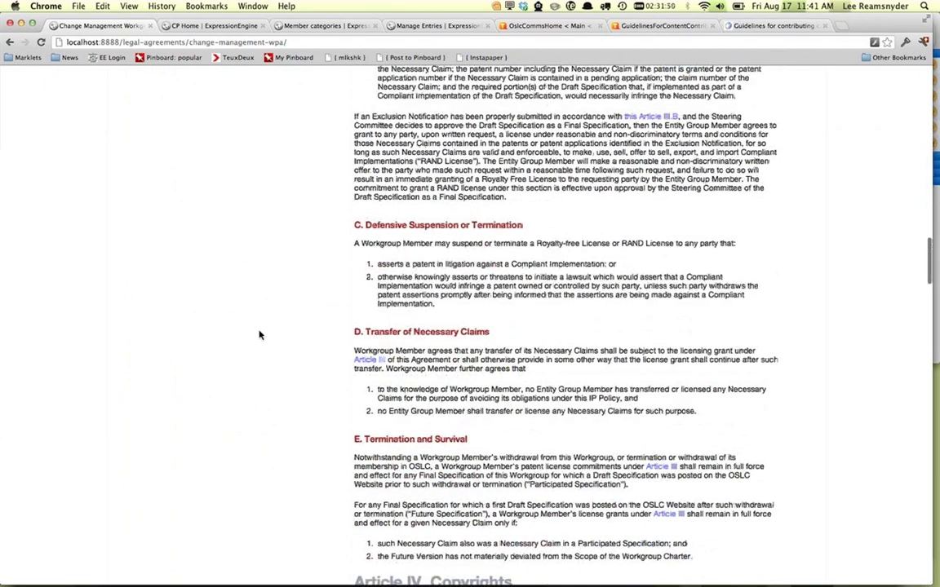
scroll(260, 334, "up", 8)
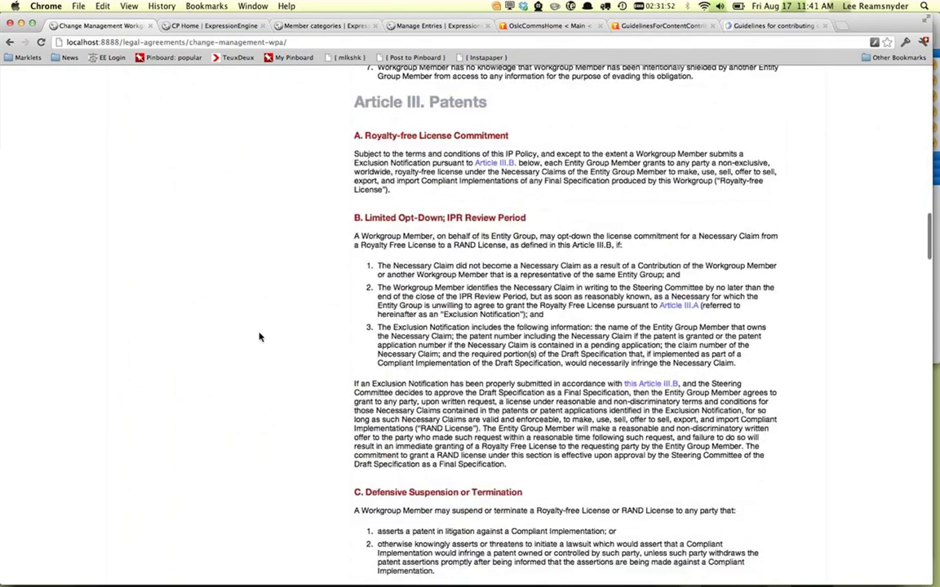
scroll(259, 336, "down", 6)
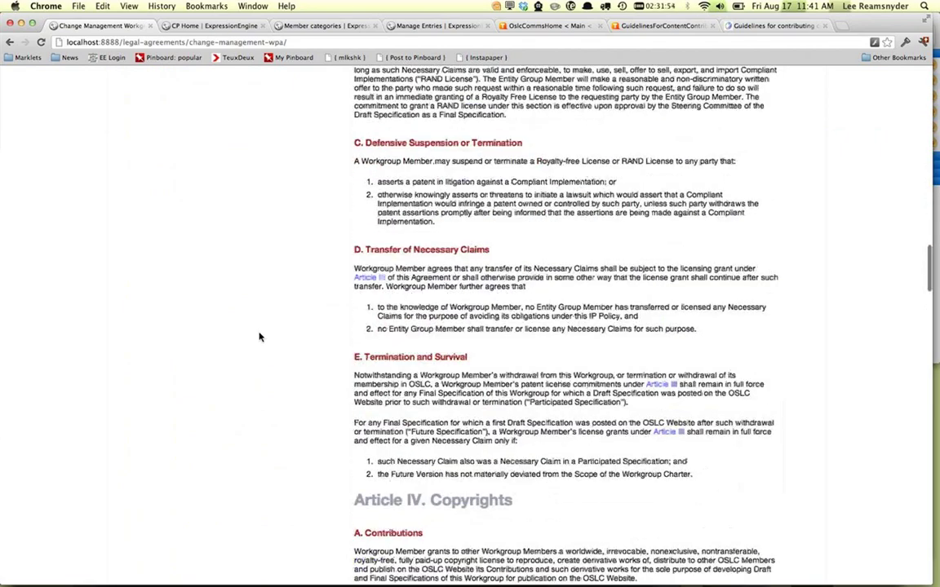
scroll(260, 337, "up", 6)
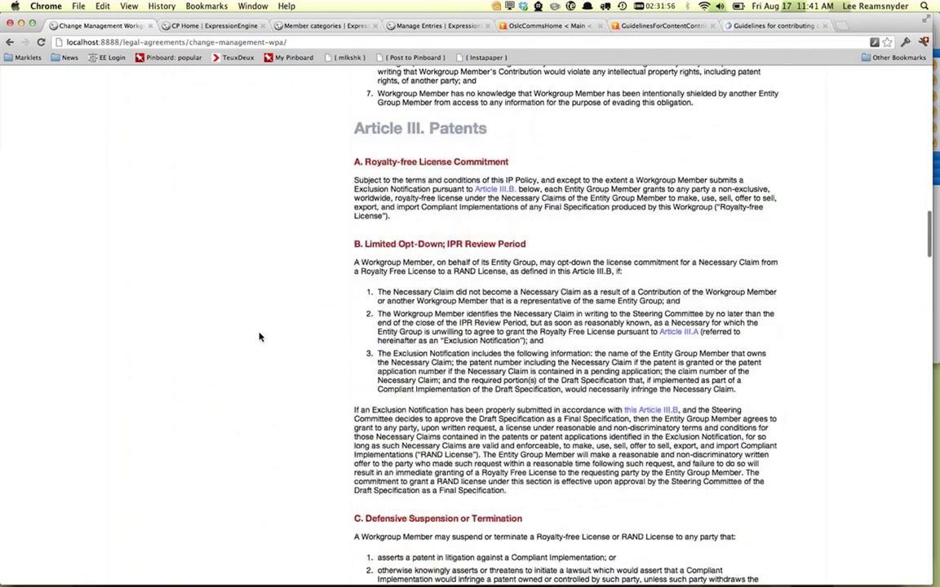
scroll(259, 337, "up", 2)
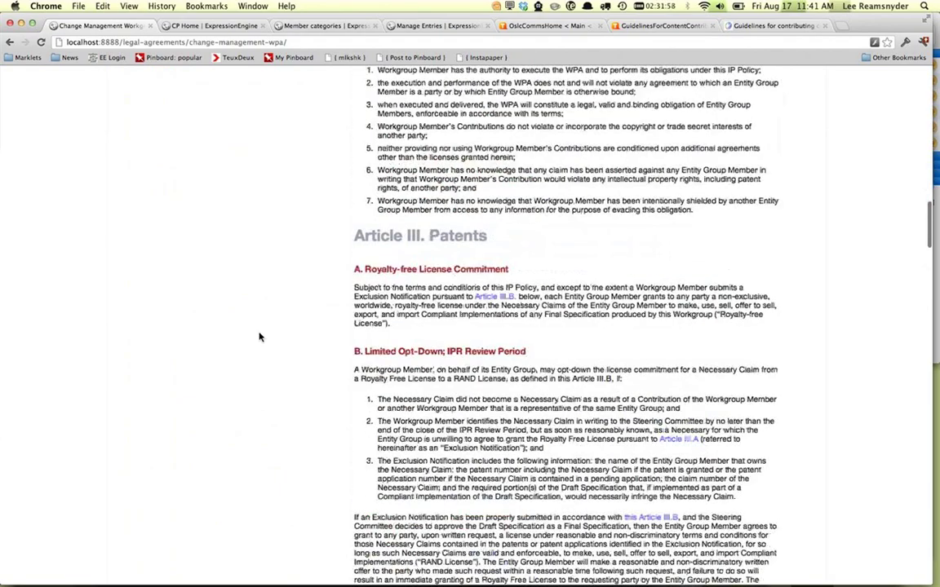
scroll(259, 337, "down", 3)
scroll(259, 337, "up", 7)
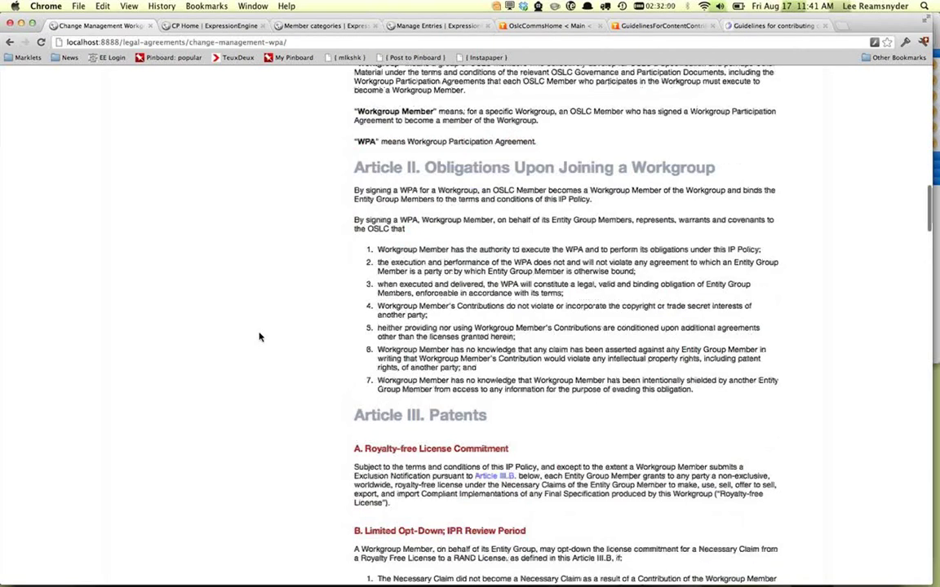
scroll(259, 337, "down", 8)
scroll(260, 337, "down", 9)
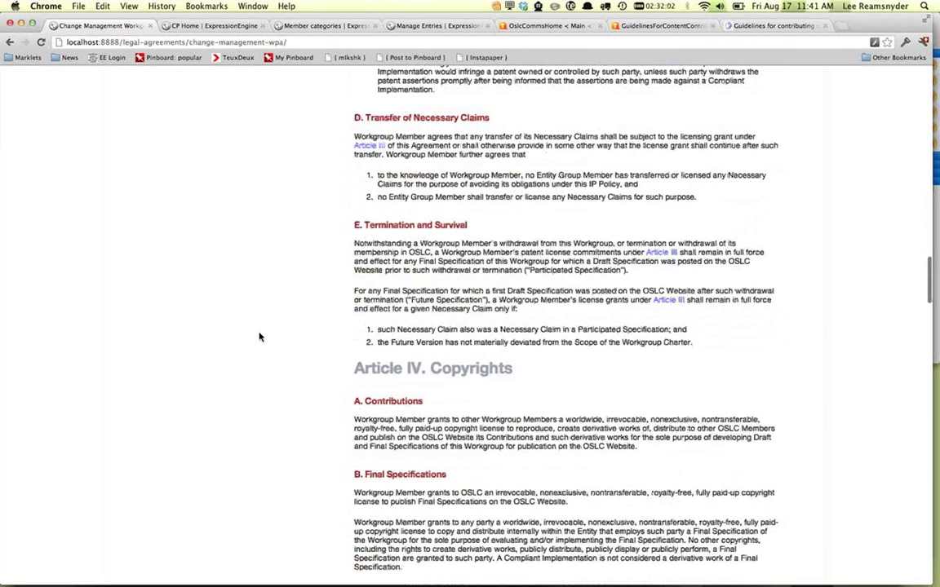
scroll(259, 337, "down", 20)
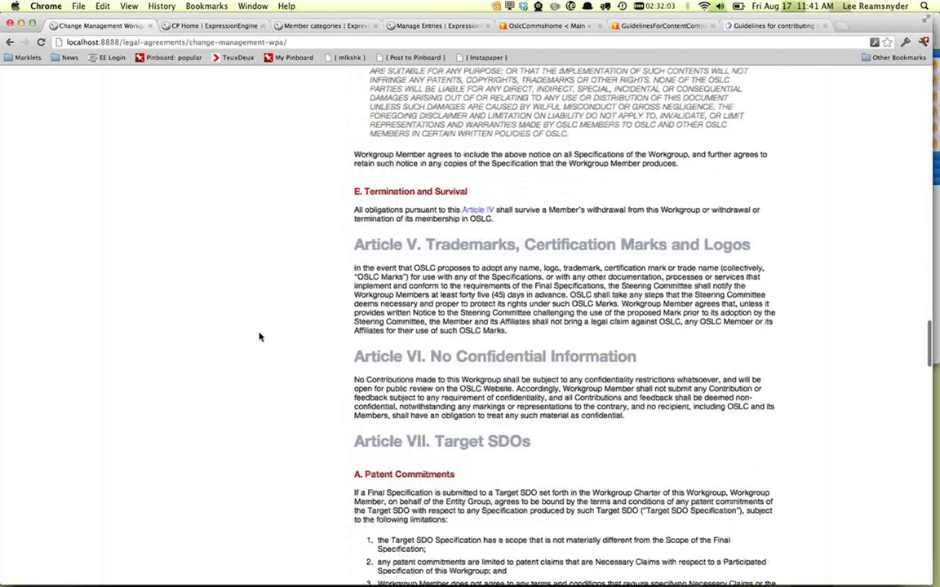
scroll(260, 337, "down", 20)
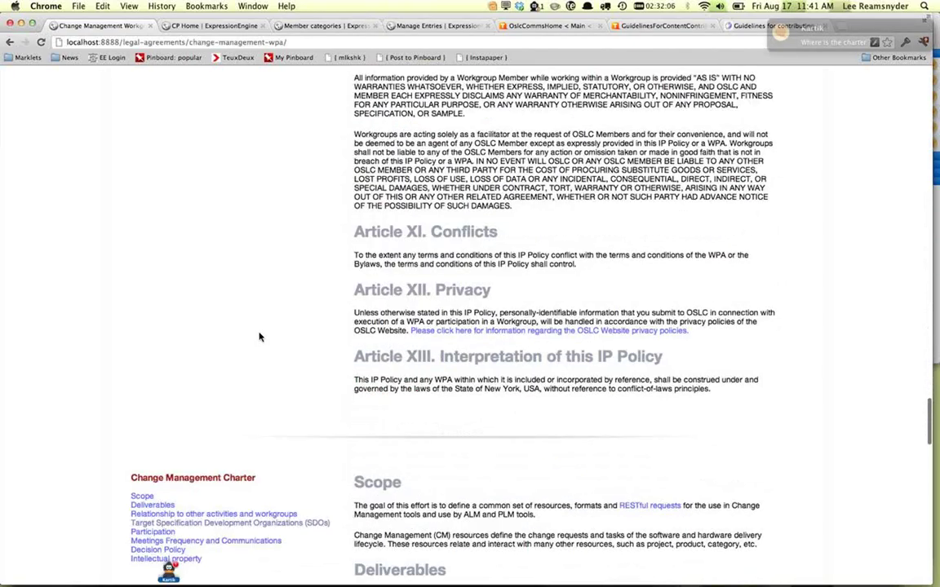
scroll(259, 337, "down", 5)
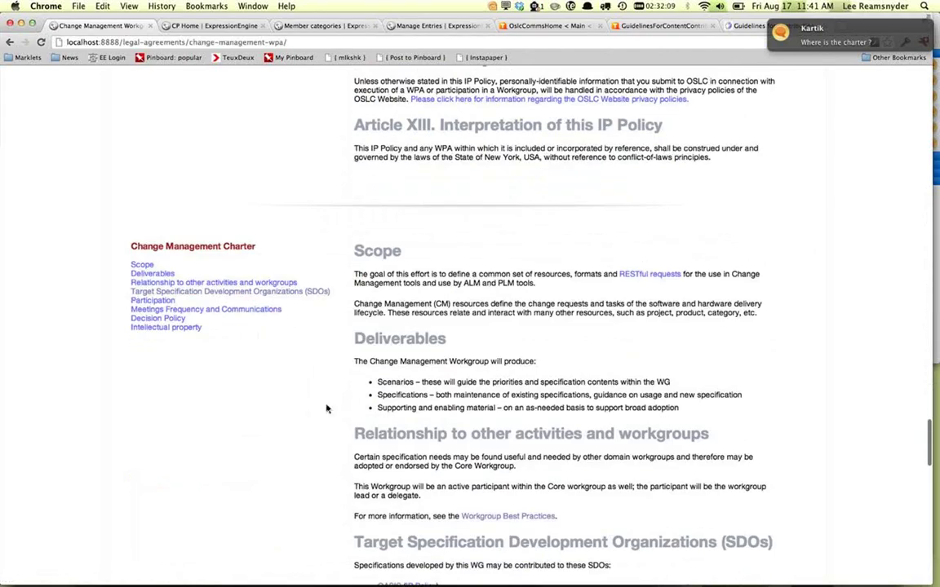
scroll(257, 396, "down", 1)
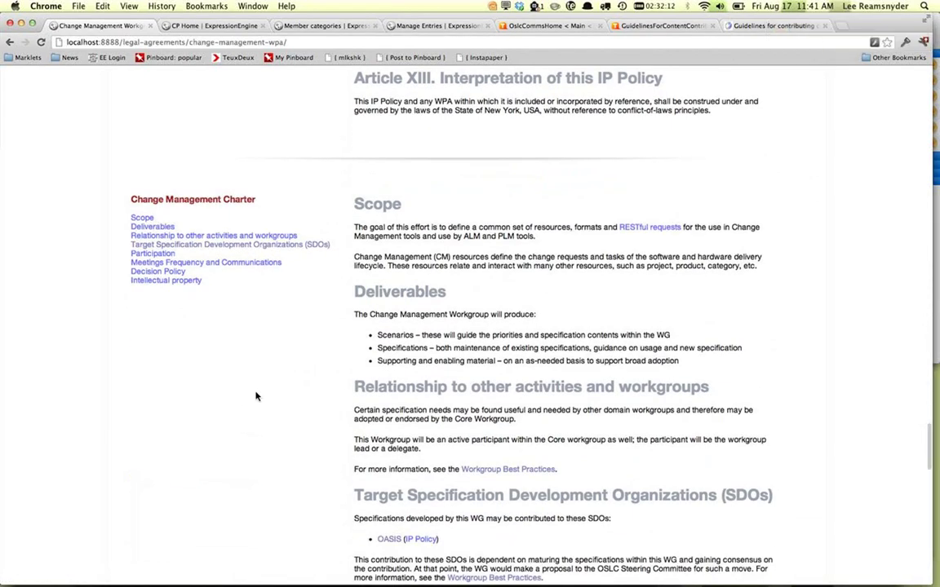
scroll(255, 383, "down", 1)
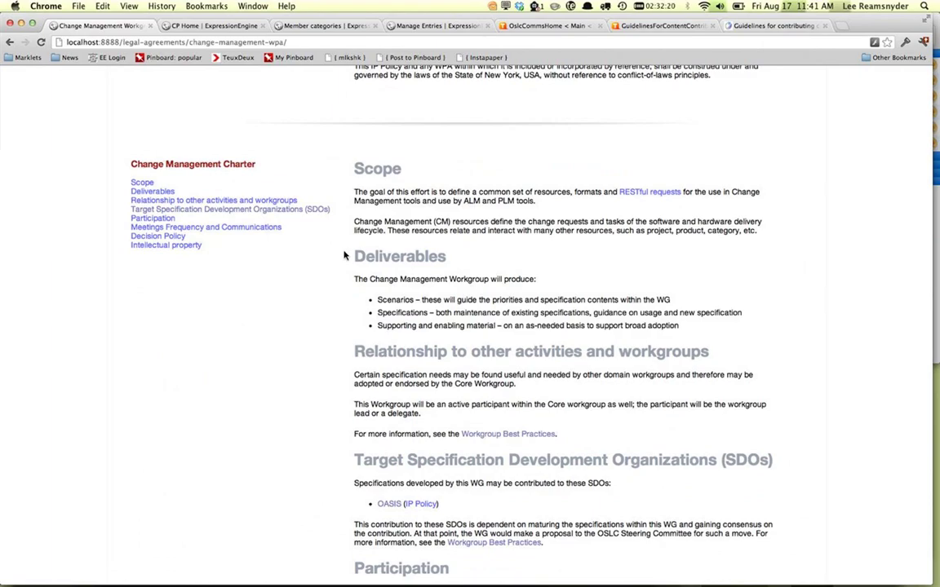
scroll(344, 245, "down", 2)
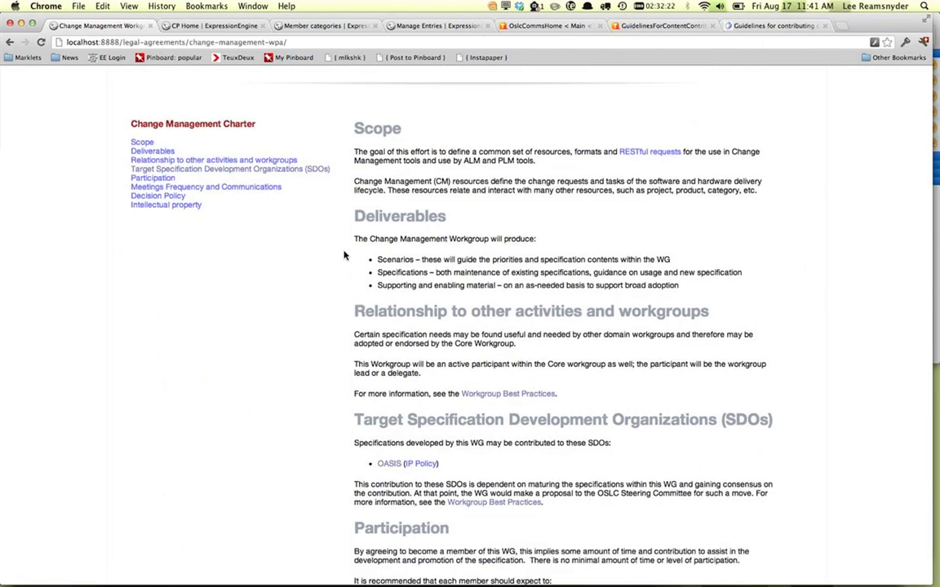
scroll(344, 256, "down", 3)
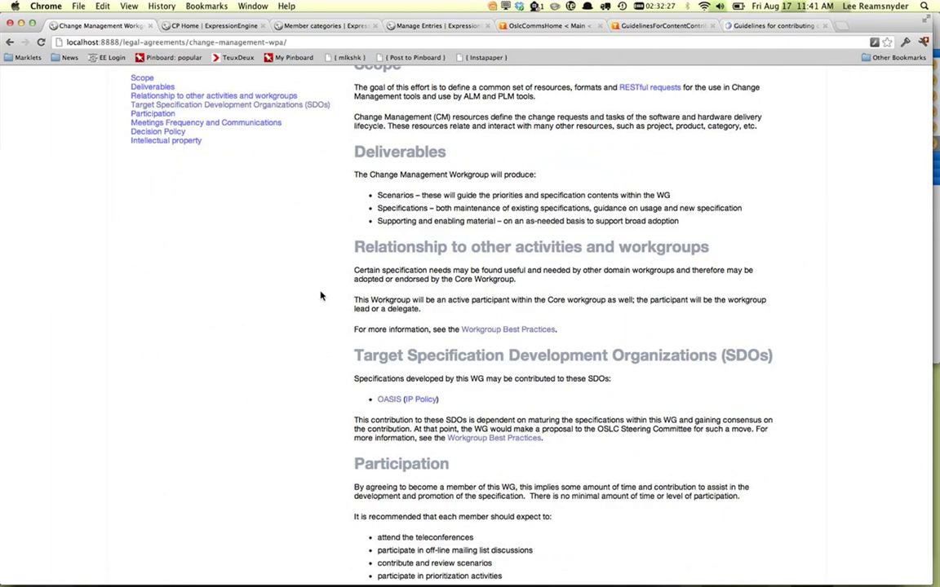
scroll(358, 277, "down", 1)
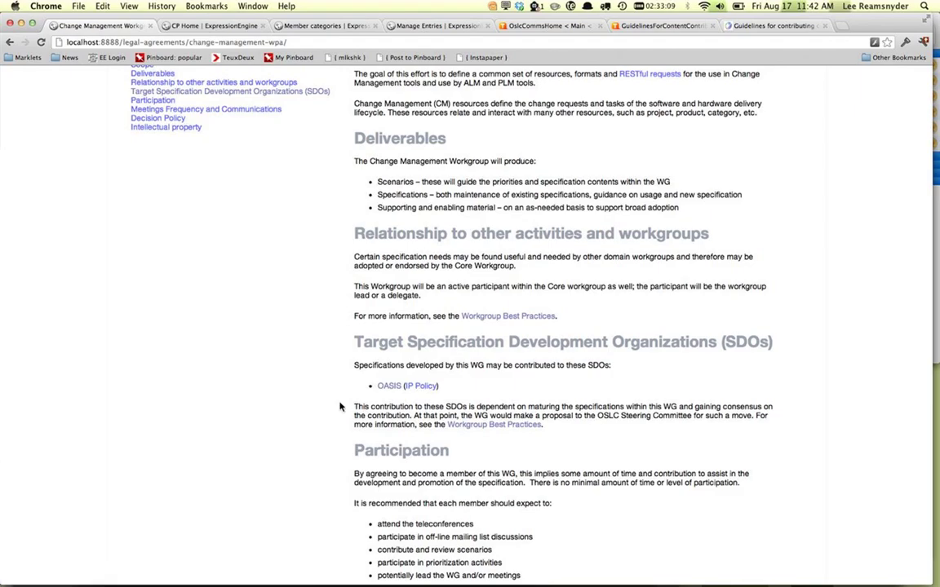
scroll(340, 407, "down", 5)
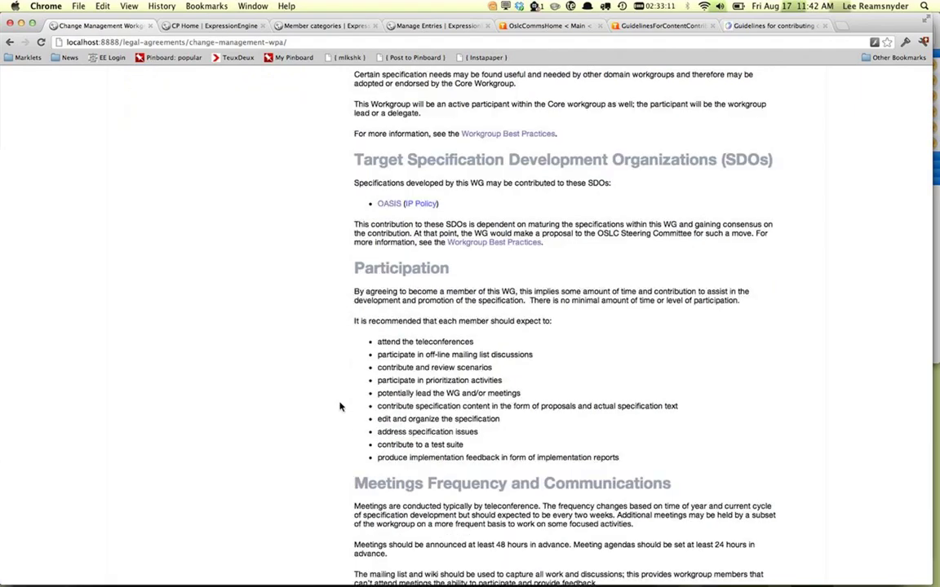
scroll(340, 407, "down", 9)
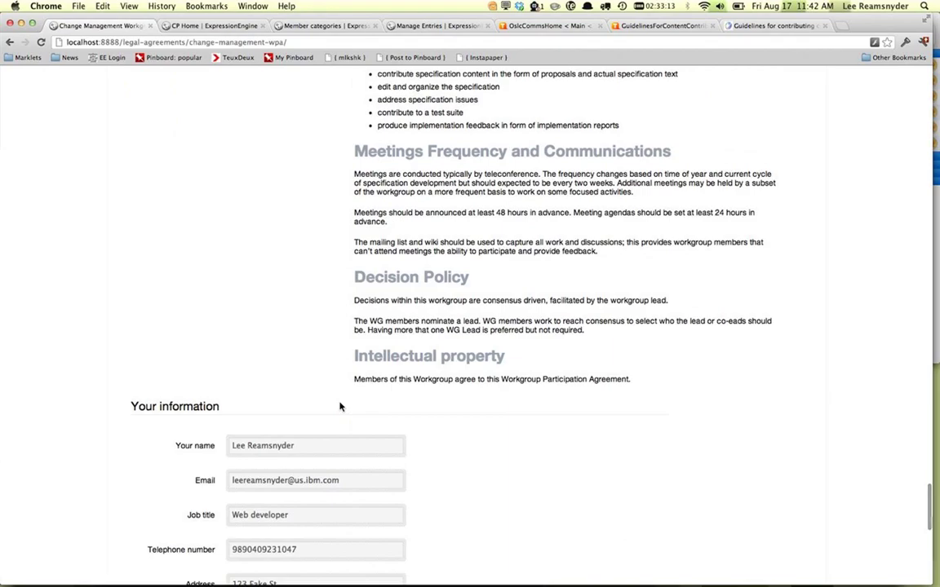
scroll(340, 406, "down", 7)
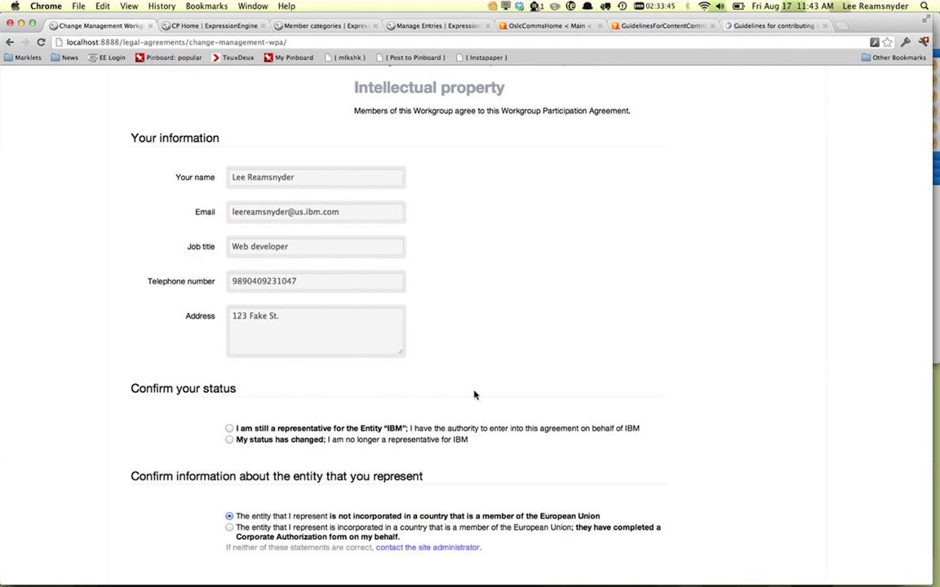
scroll(474, 395, "down", 1)
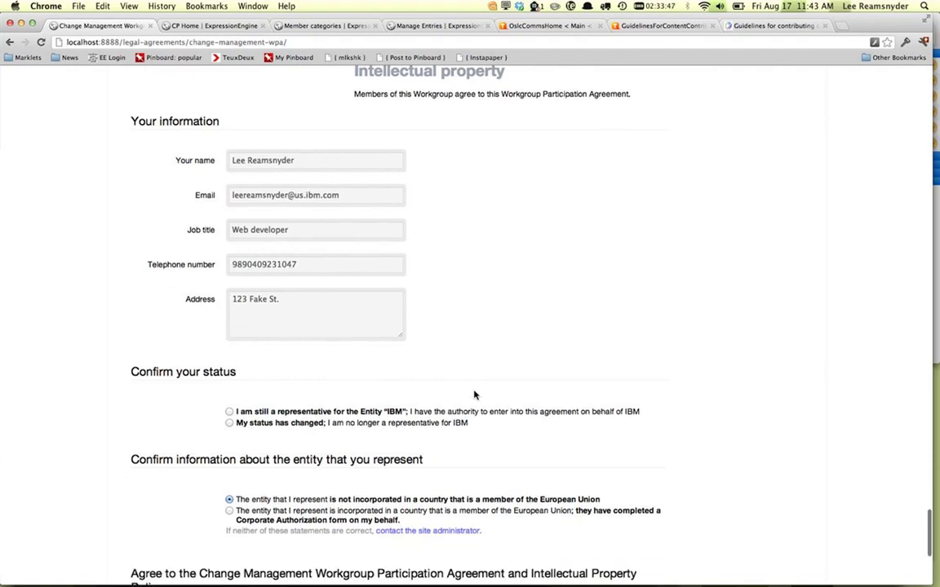
scroll(474, 395, "down", 3)
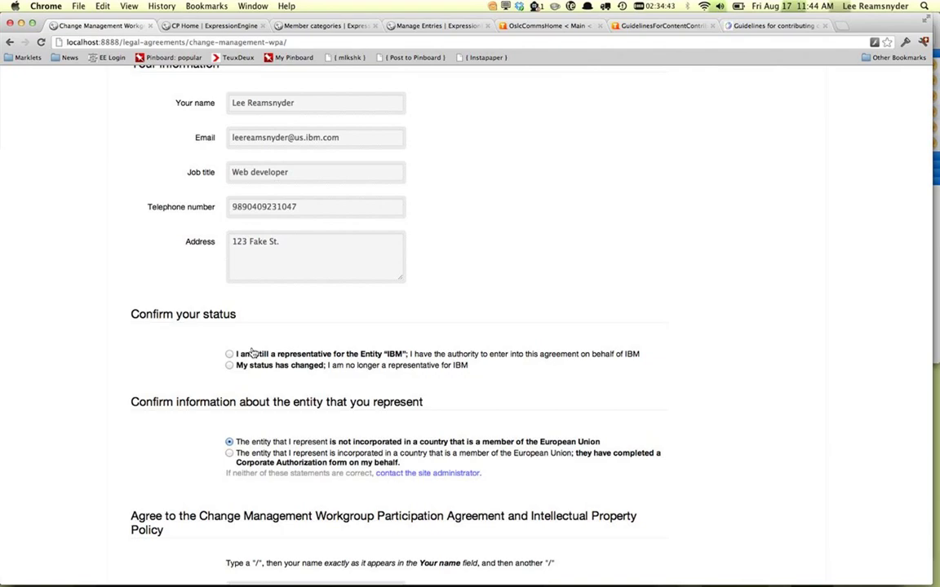
Step: Confirm you still represent IBM, sign electronically with your name between slashes, and agree
left_click(253, 354)
scroll(125, 371, "down", 2)
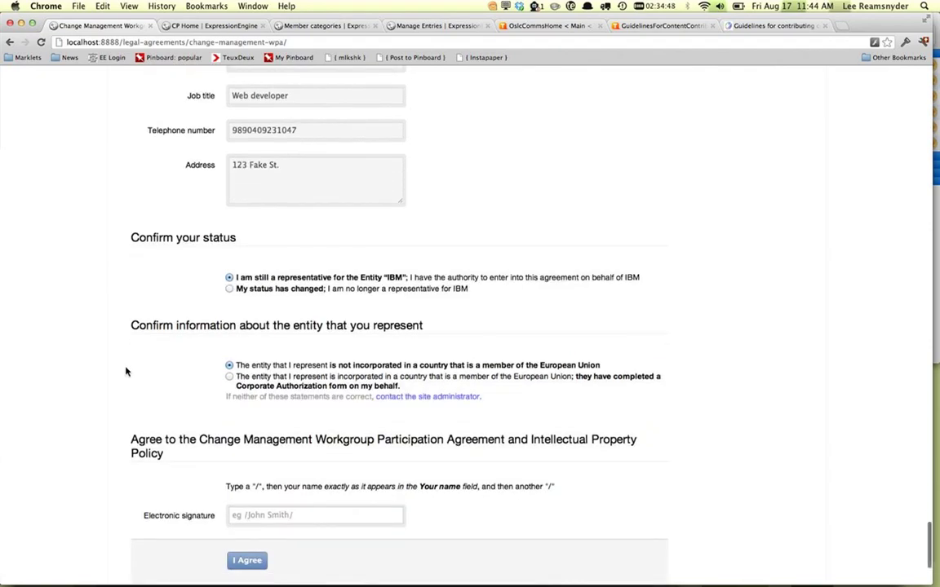
scroll(125, 371, "down", 4)
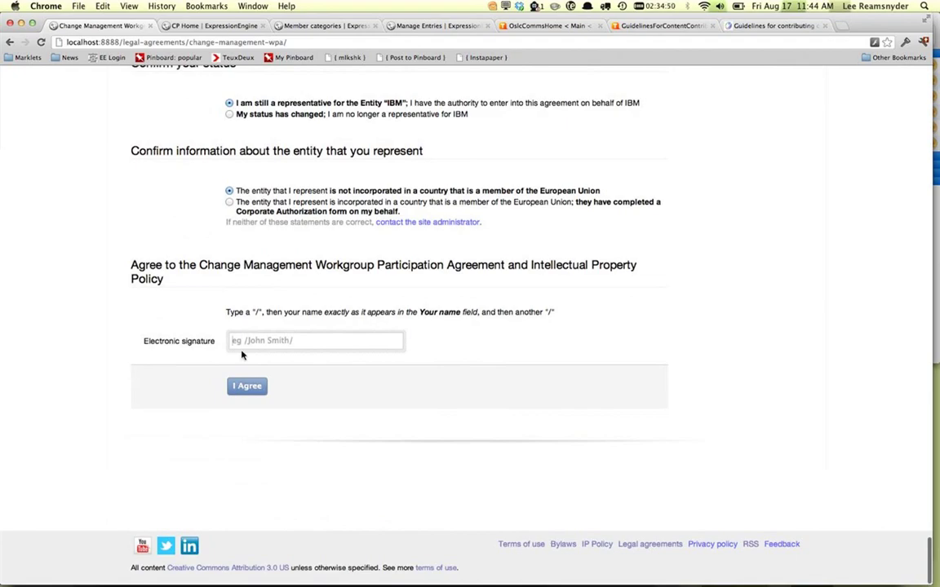
left_click(242, 344)
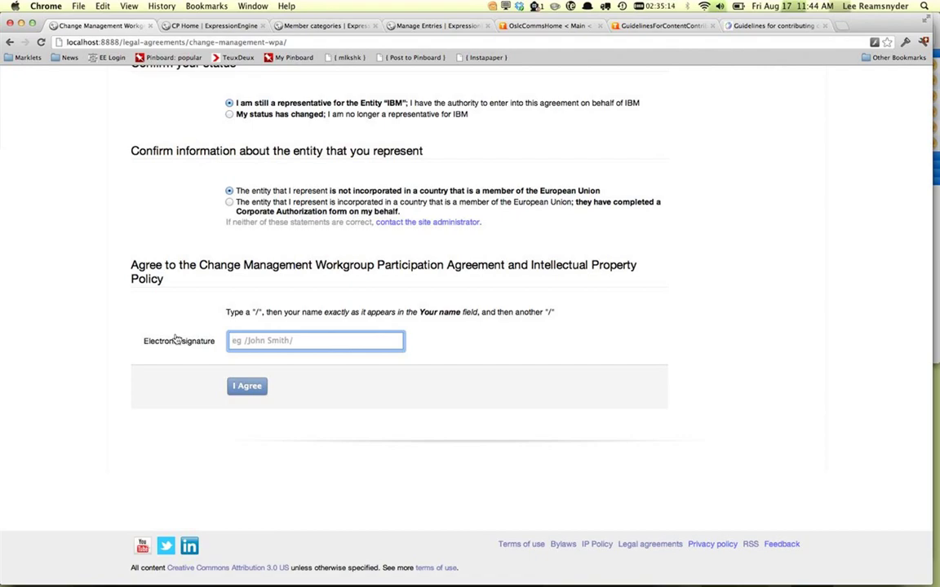
scroll(175, 338, "up", 5)
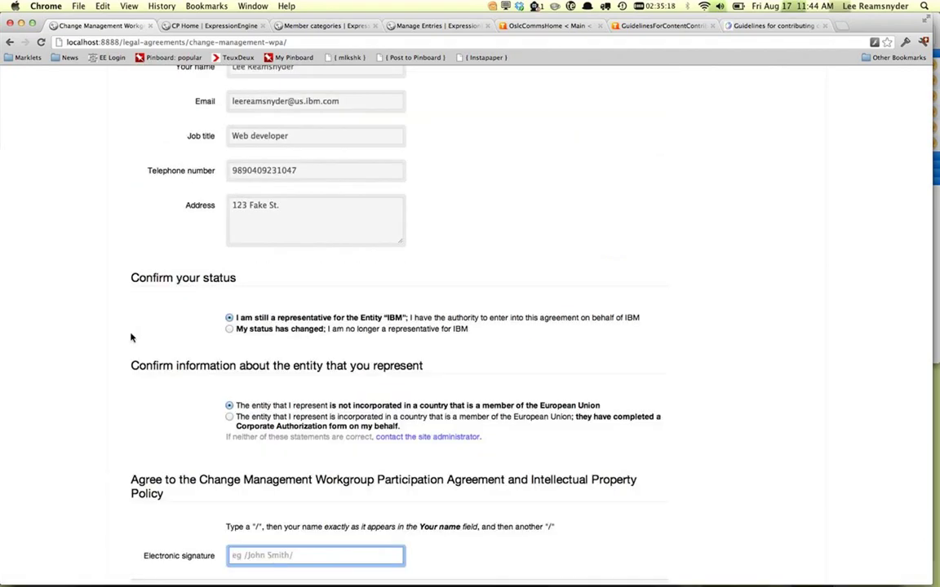
type("/")
scroll(131, 337, "up", 4)
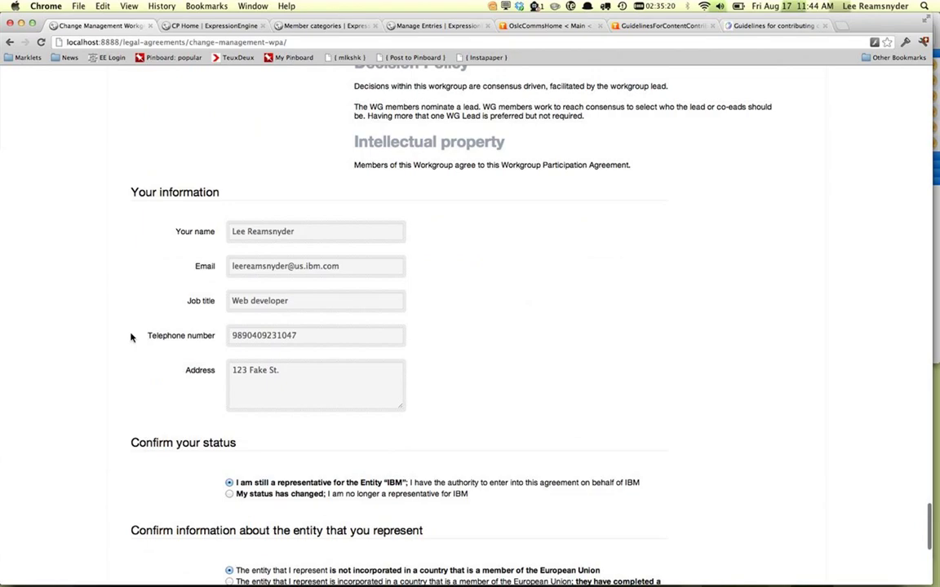
scroll(131, 337, "down", 7)
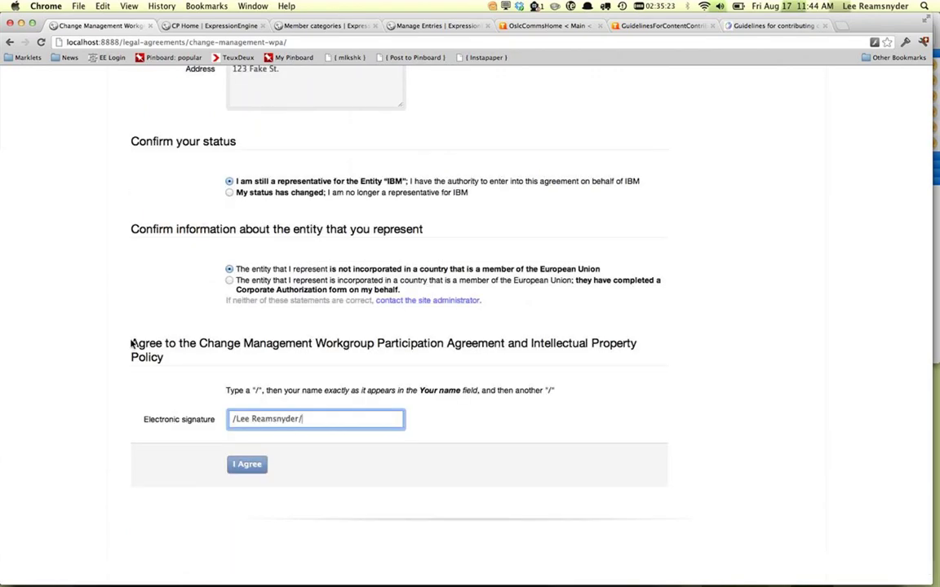
scroll(199, 444, "down", 2)
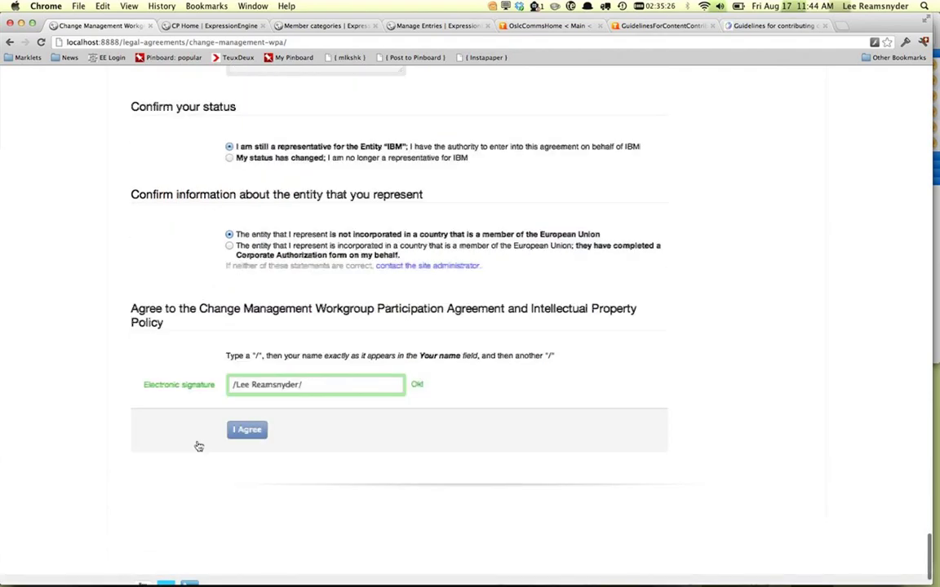
left_click(256, 433)
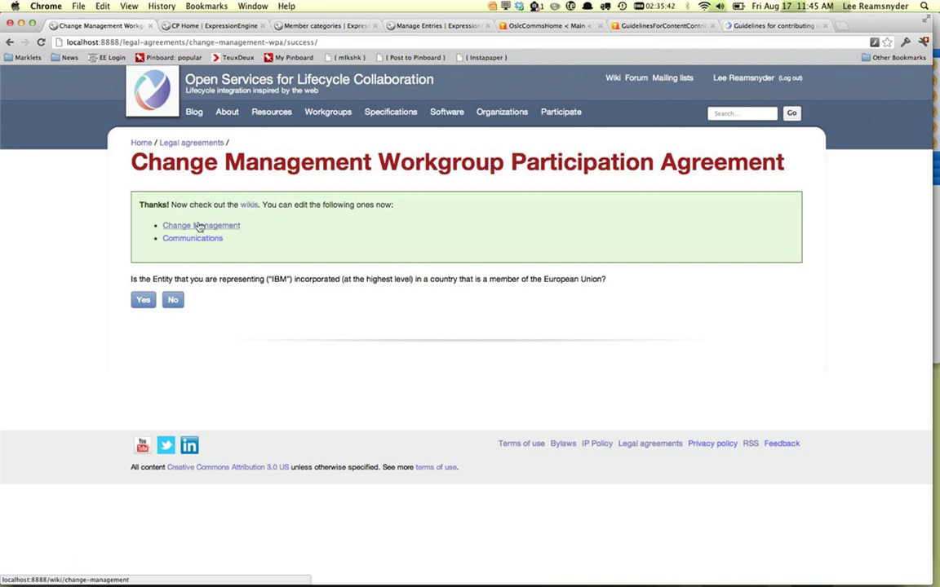
Step: Visit the Change Management wiki, then go through All wikis to the Steering Committee wiki
left_click(200, 226)
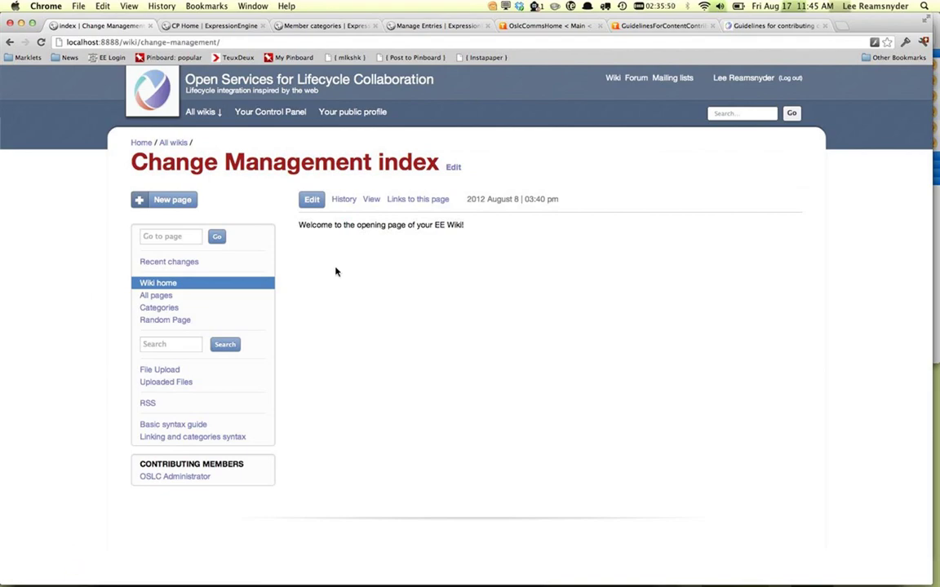
left_click(186, 147)
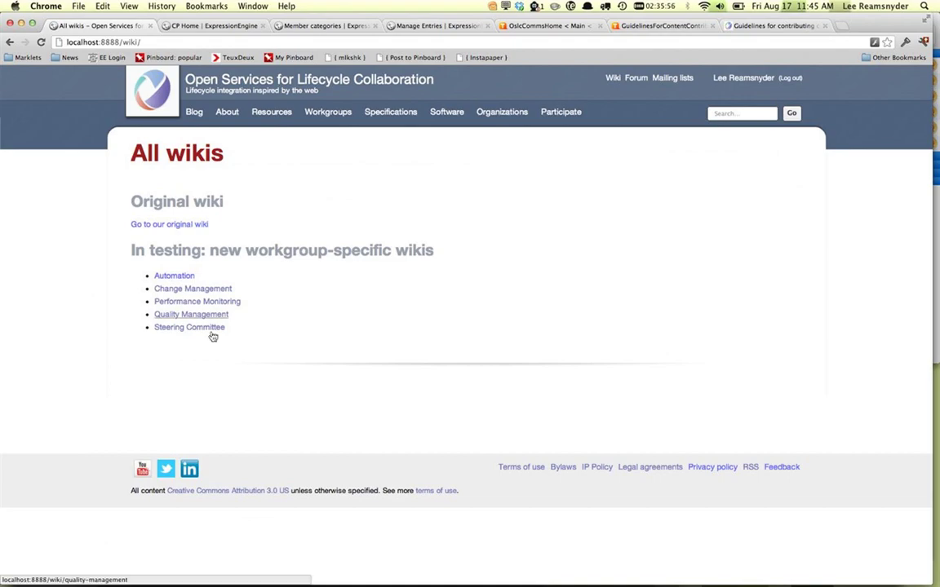
left_click(190, 328)
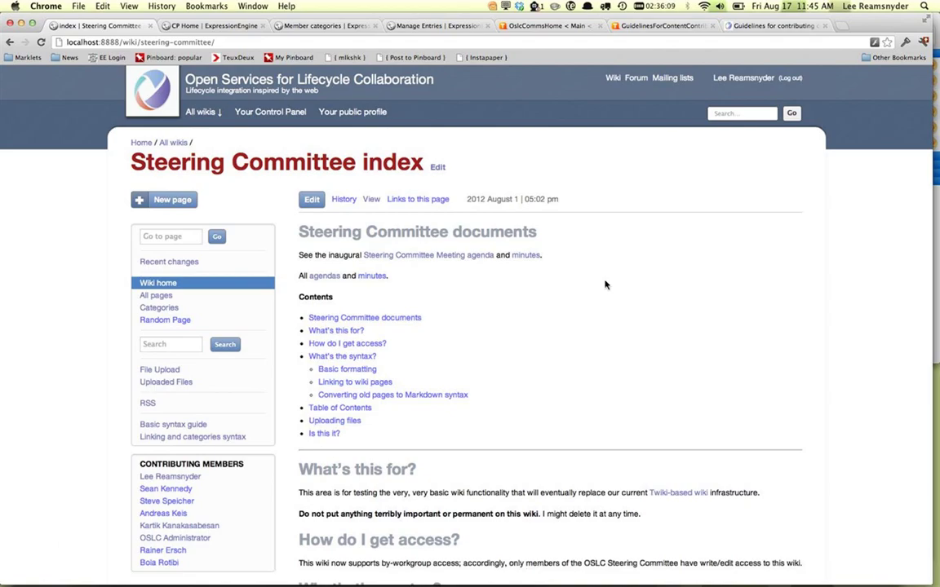
key("super+l")
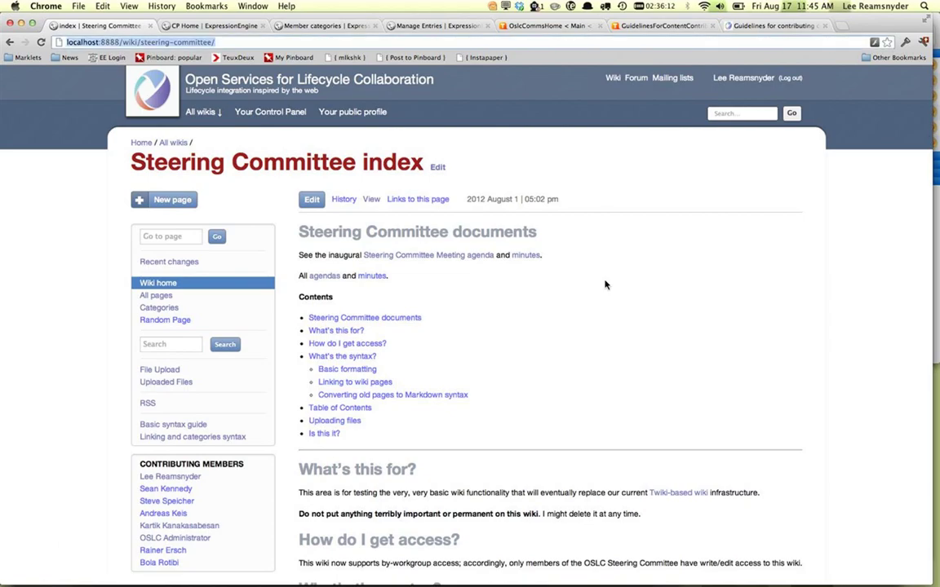
key("super+c")
key("super+shift+n")
key("super+v")
key("Return")
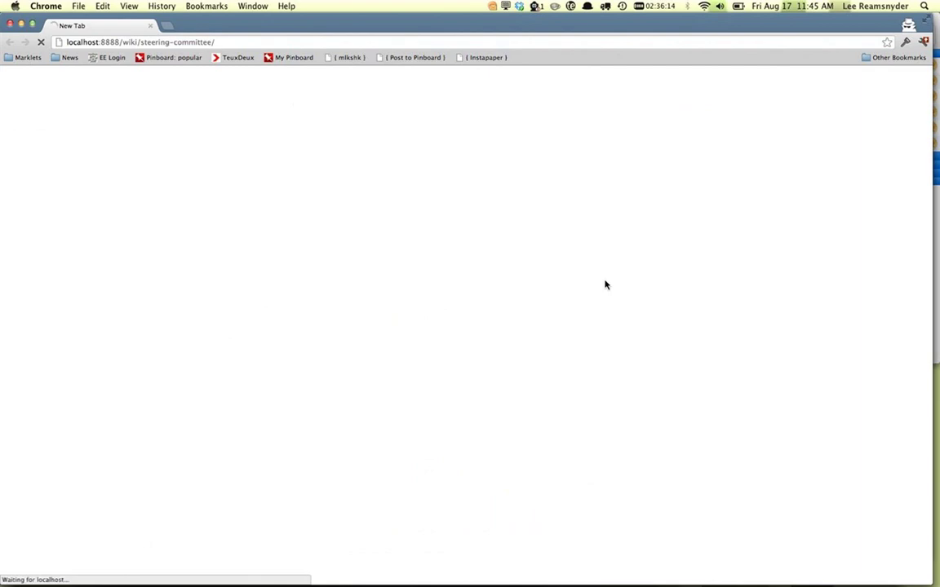
scroll(457, 385, "down", 1)
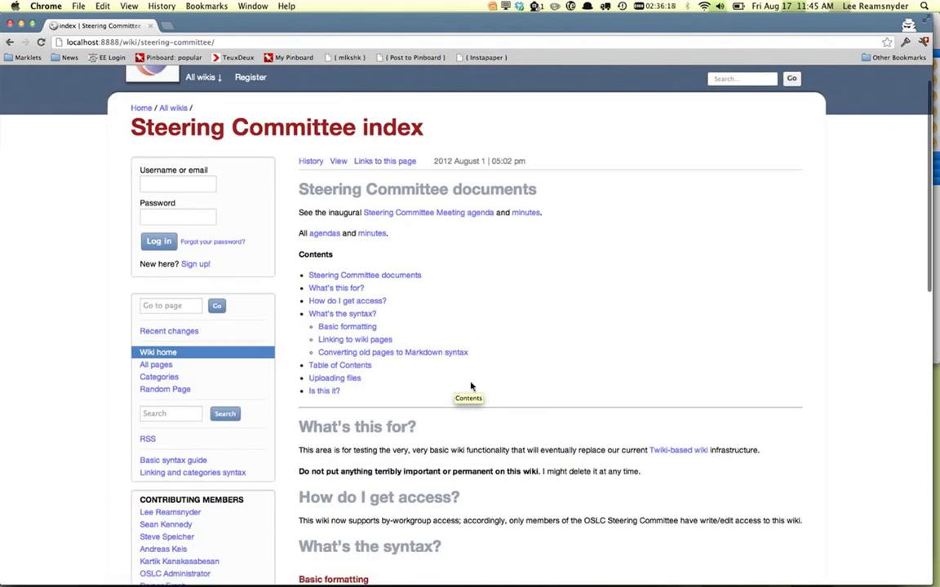
scroll(539, 370, "up", 1)
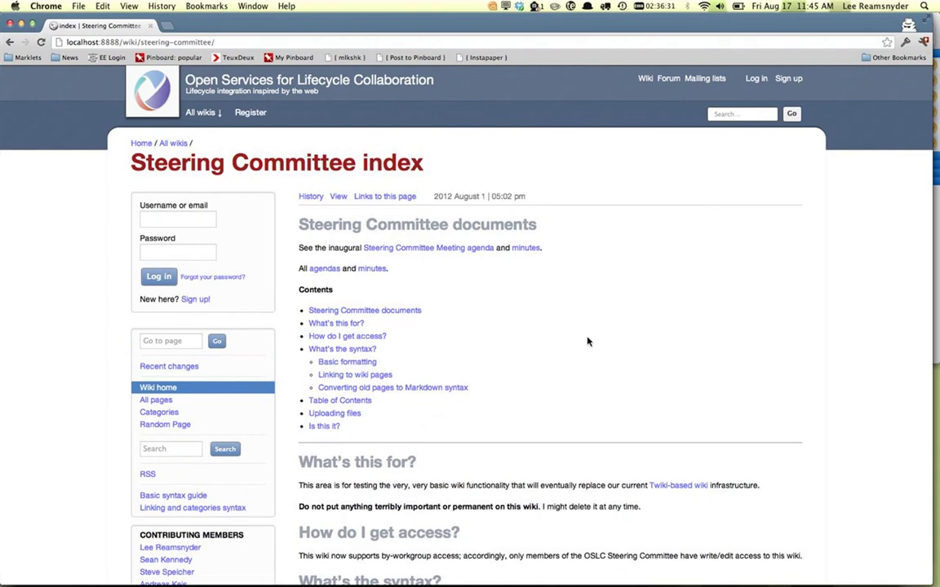
key("super+grave")
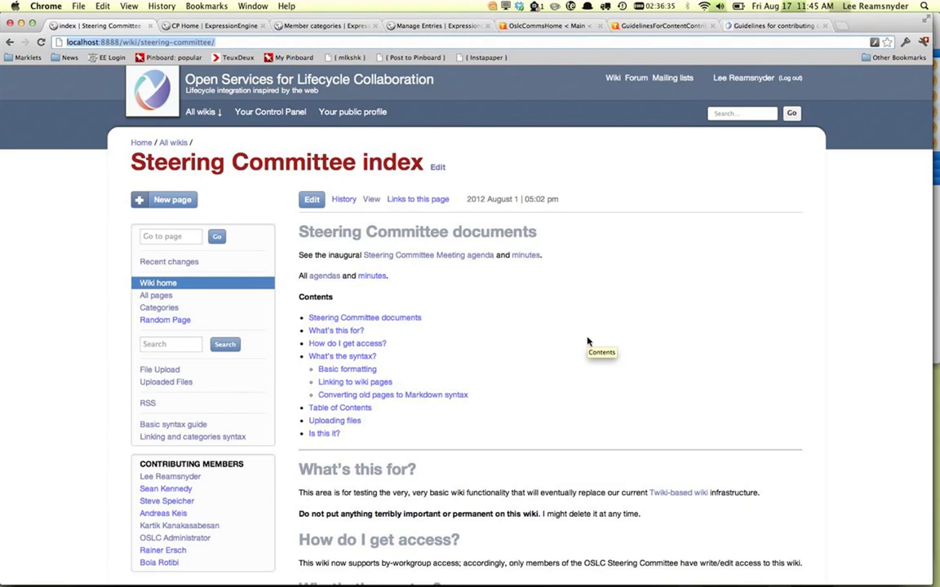
left_click(590, 335)
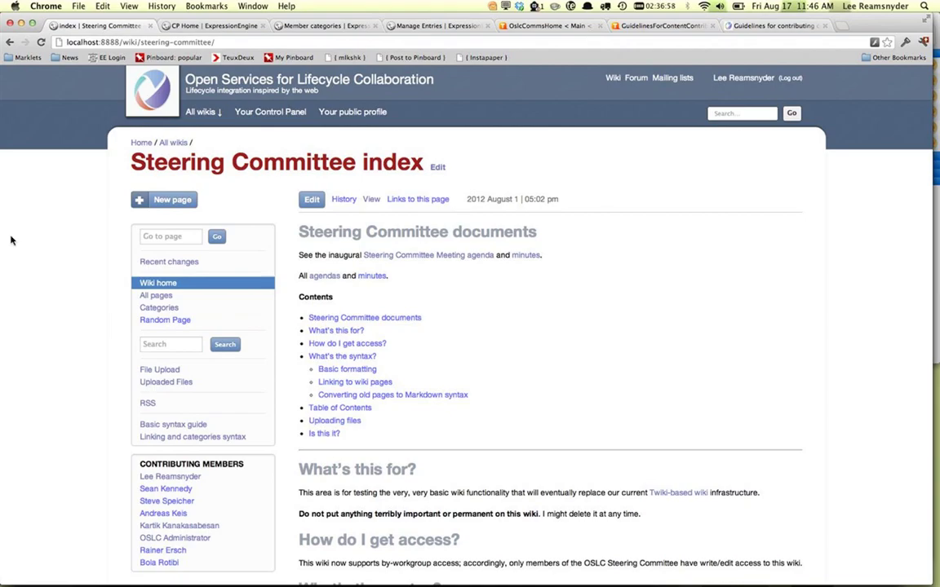
Step: Create the wiki page 'This is my new page' and type the heading '## We're off to see use'
left_click(162, 201)
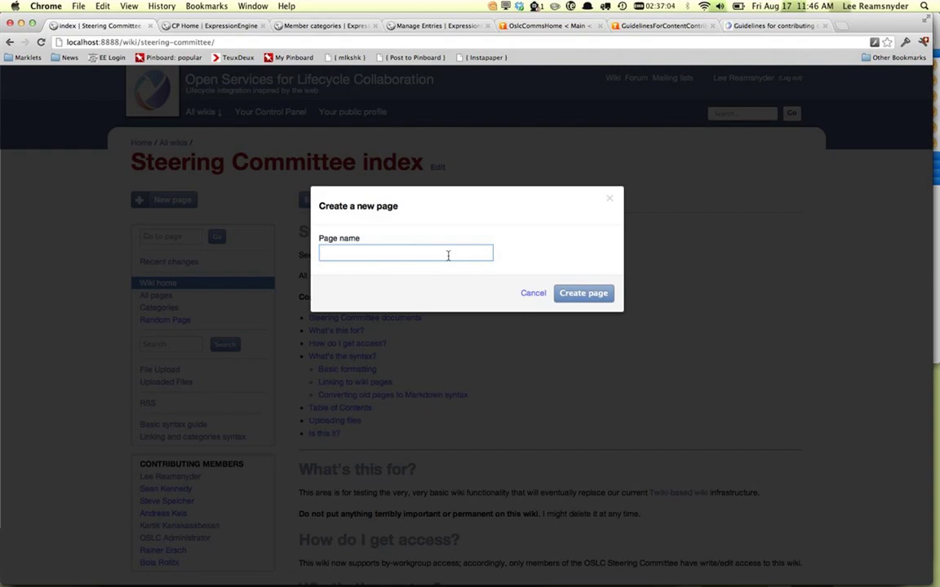
type("This is my new page")
left_click(611, 294)
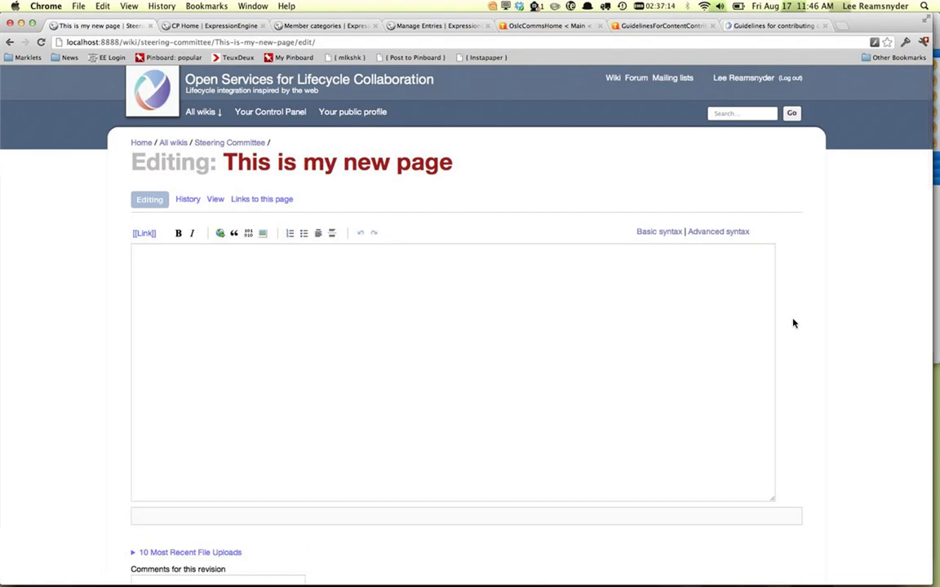
left_click(756, 321)
type("#")
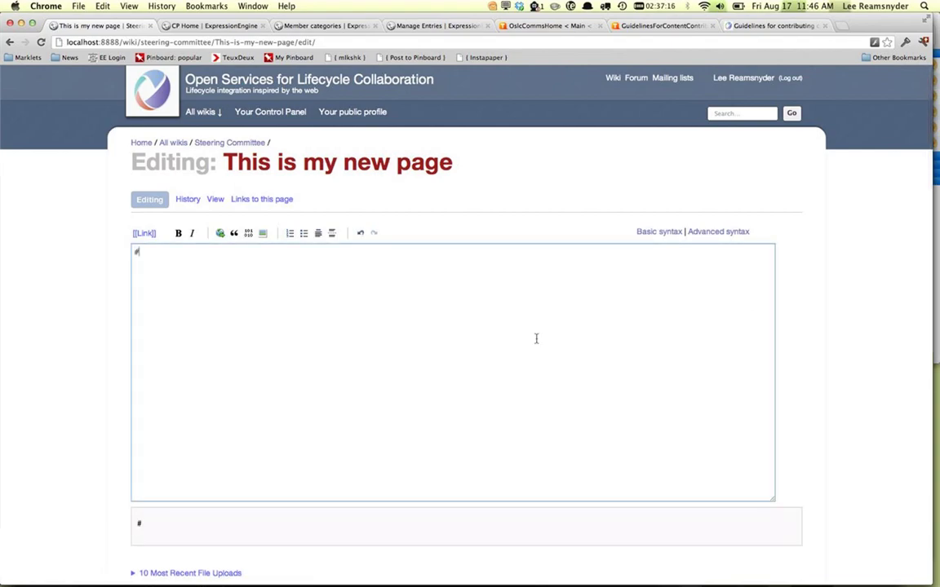
type("# We're off ")
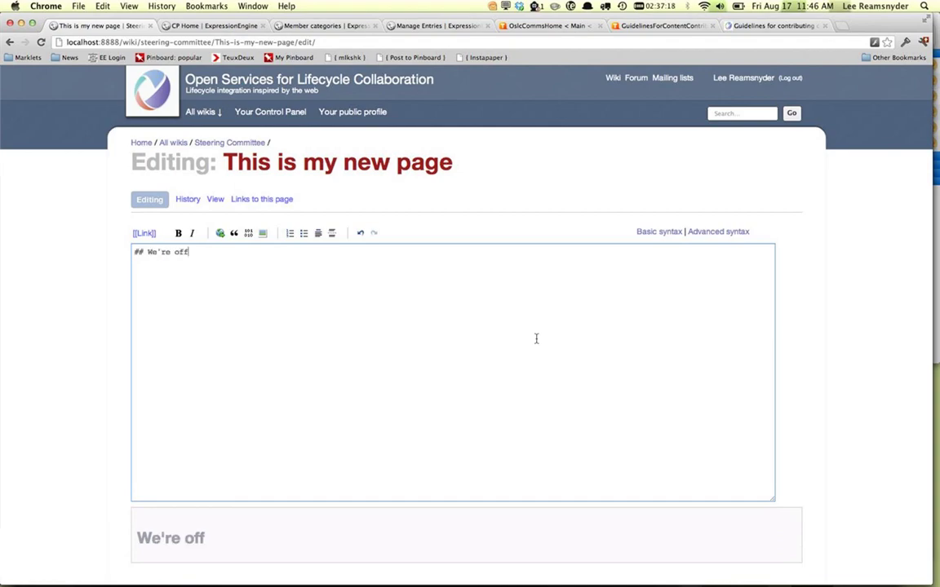
type("to see use")
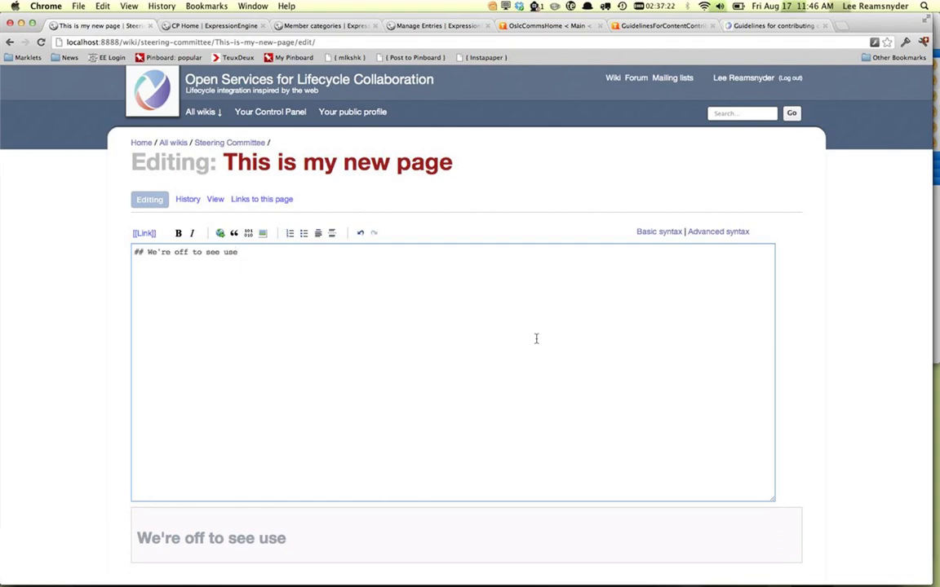